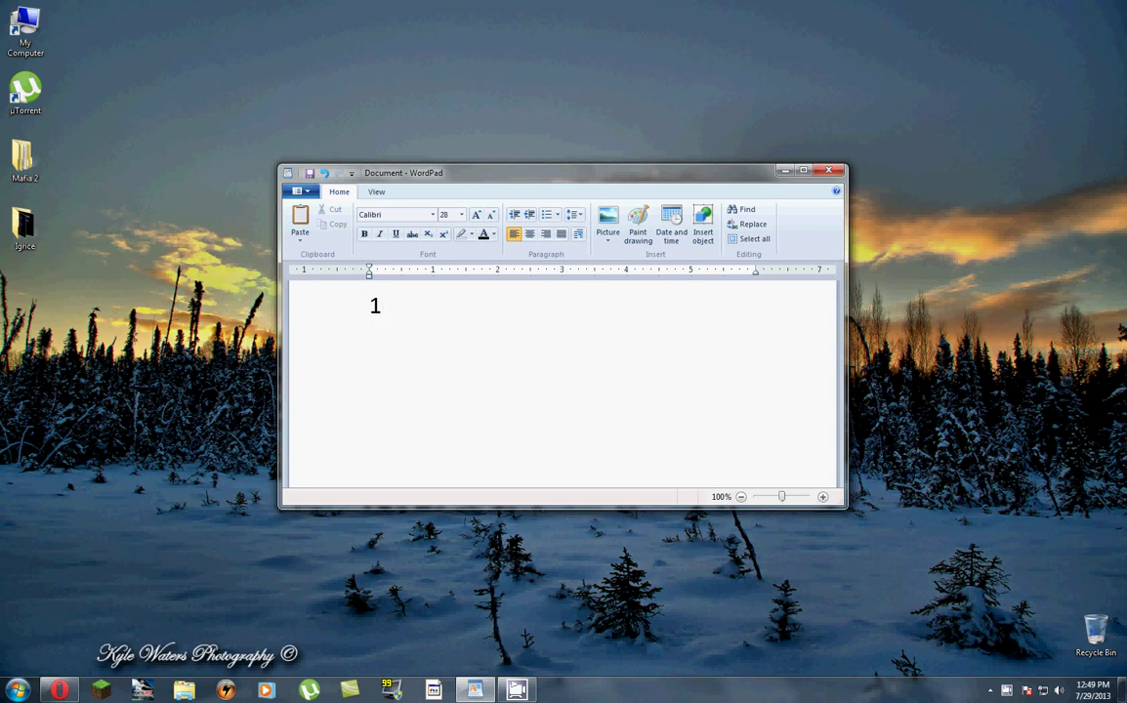
- Complete the first instruction in the document as "1. udjite na Google i kucajte RocketDock"
{"action": "type", "text": "udjitr"}
{"action": "key", "text": "BackSpace"}
{"action": "type", "text": "e na "}
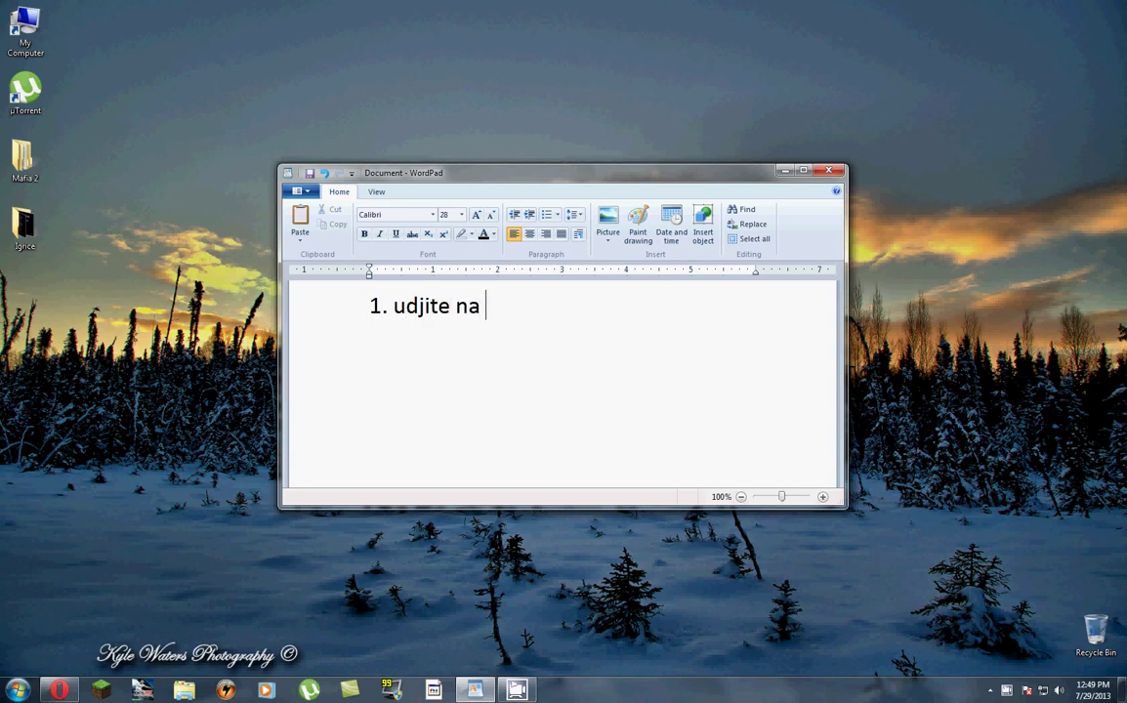
{"action": "type", "text": "Google i k"}
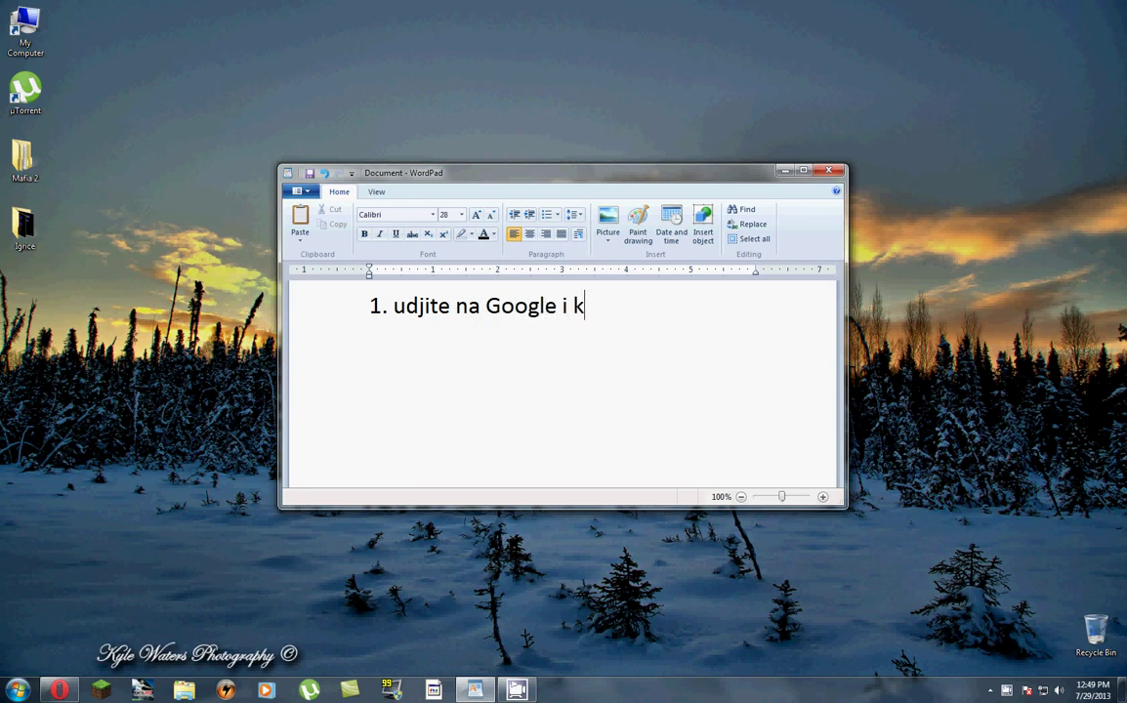
{"action": "type", "text": "ucajte "}
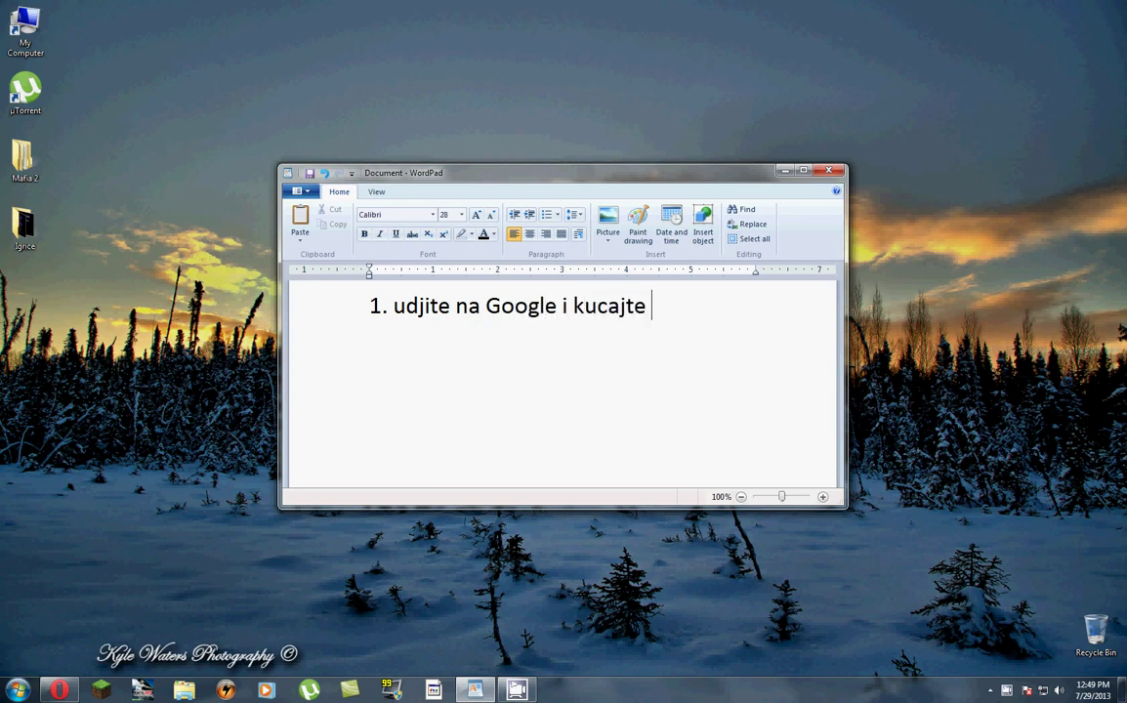
{"action": "type", "text": "Rocke"}
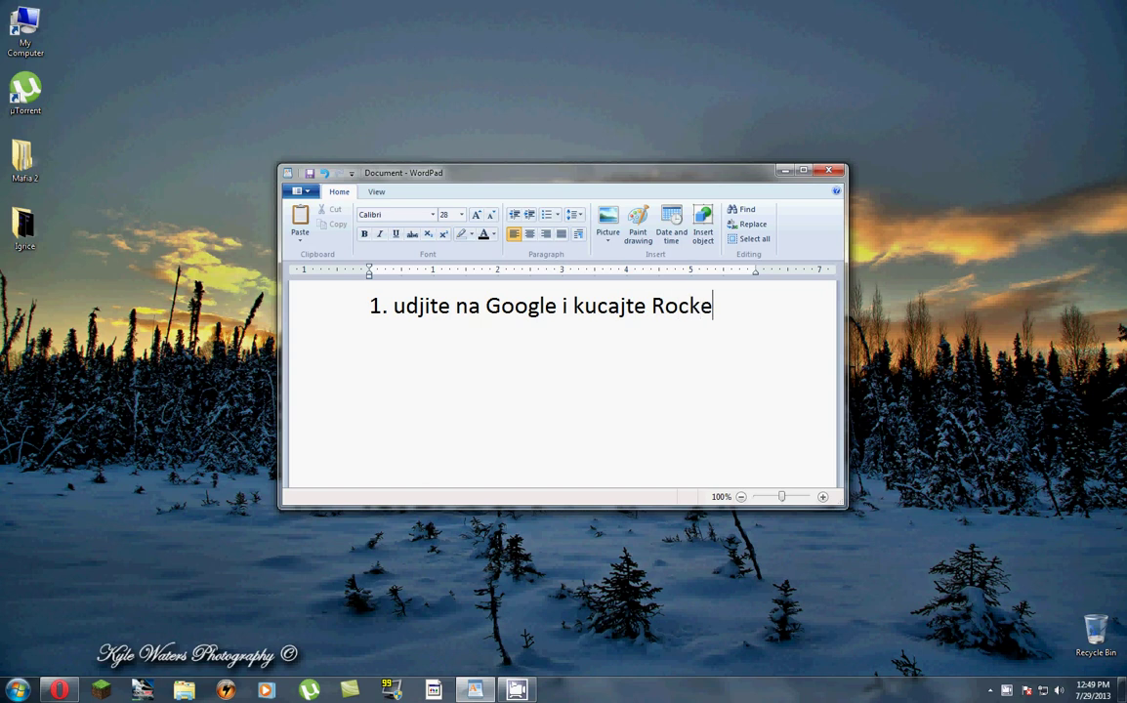
{"action": "type", "text": "tDock"}
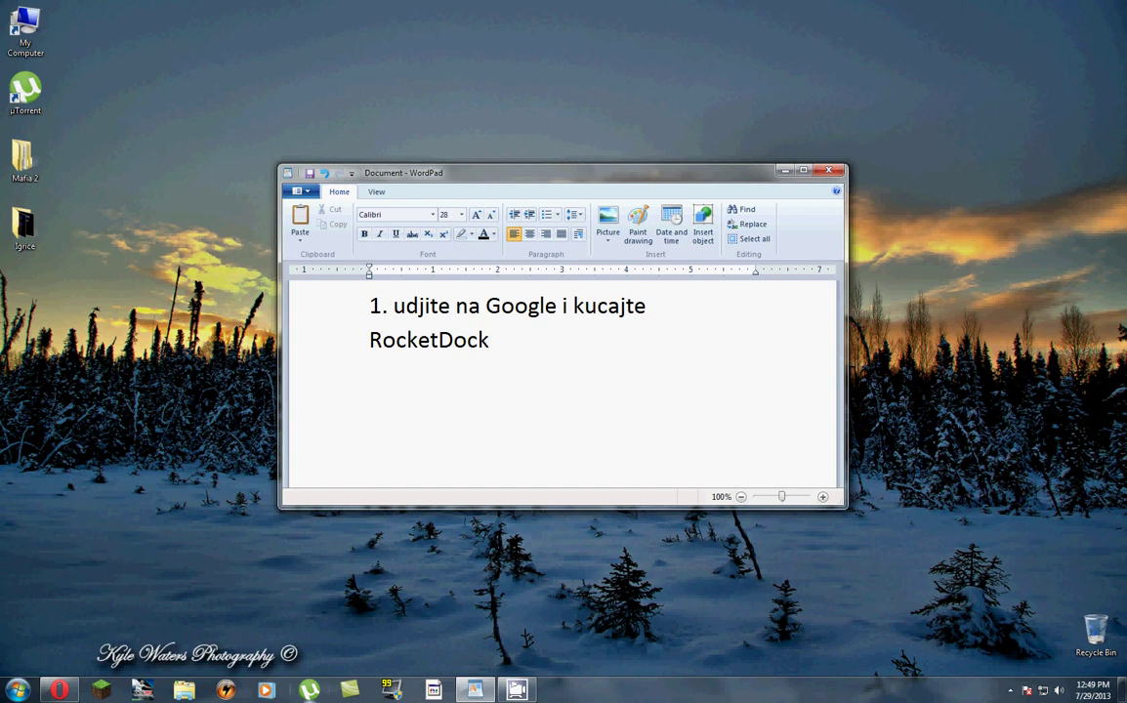
- Switch to the Opera browser and search Google for "rocketdock"
{"action": "left_click", "coordinate": [60, 690]}
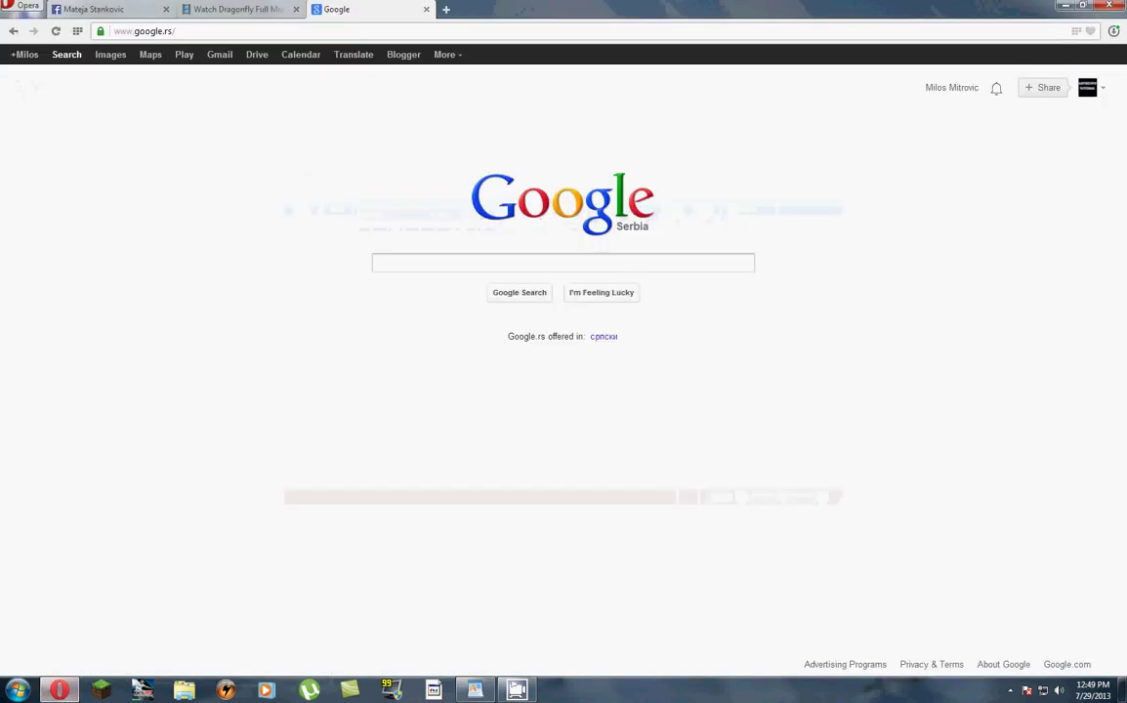
{"action": "type", "text": "r"}
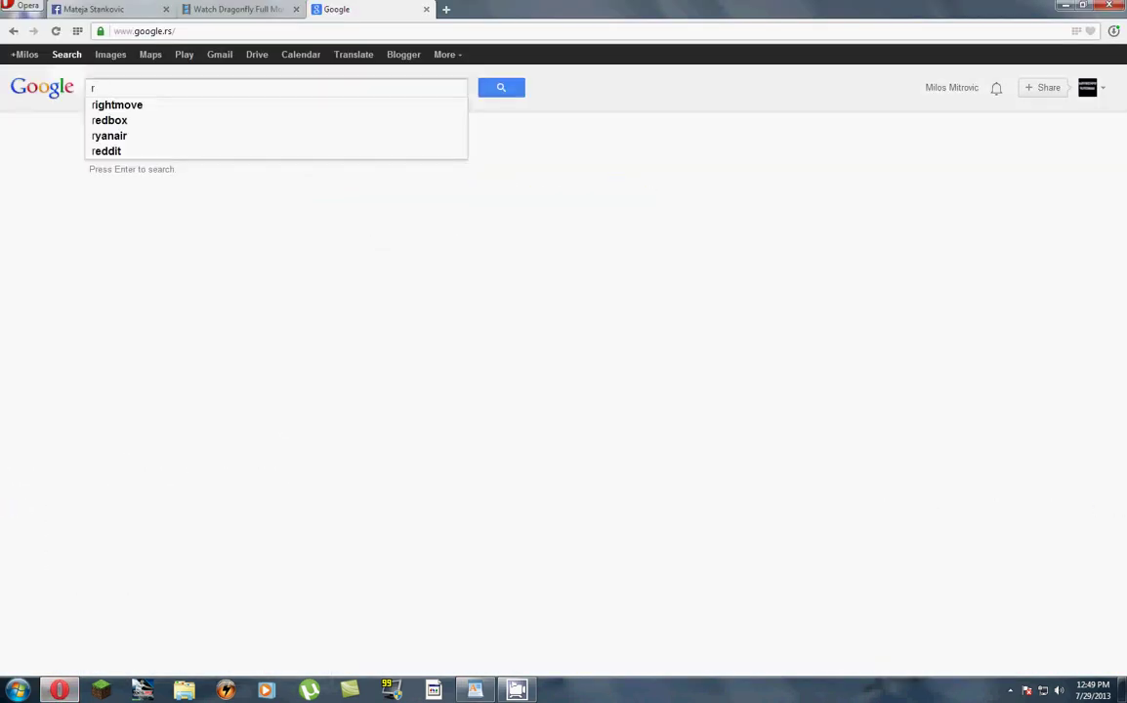
{"action": "type", "text": "ocke"}
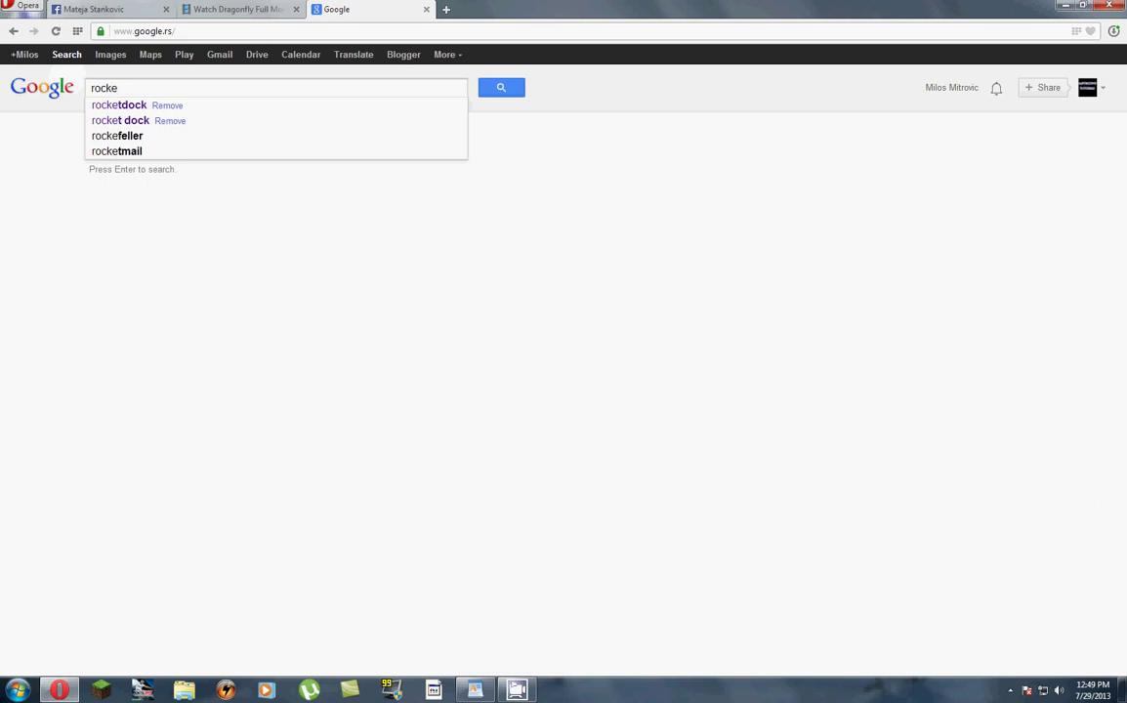
{"action": "type", "text": "tdock"}
{"action": "key", "text": "Return"}
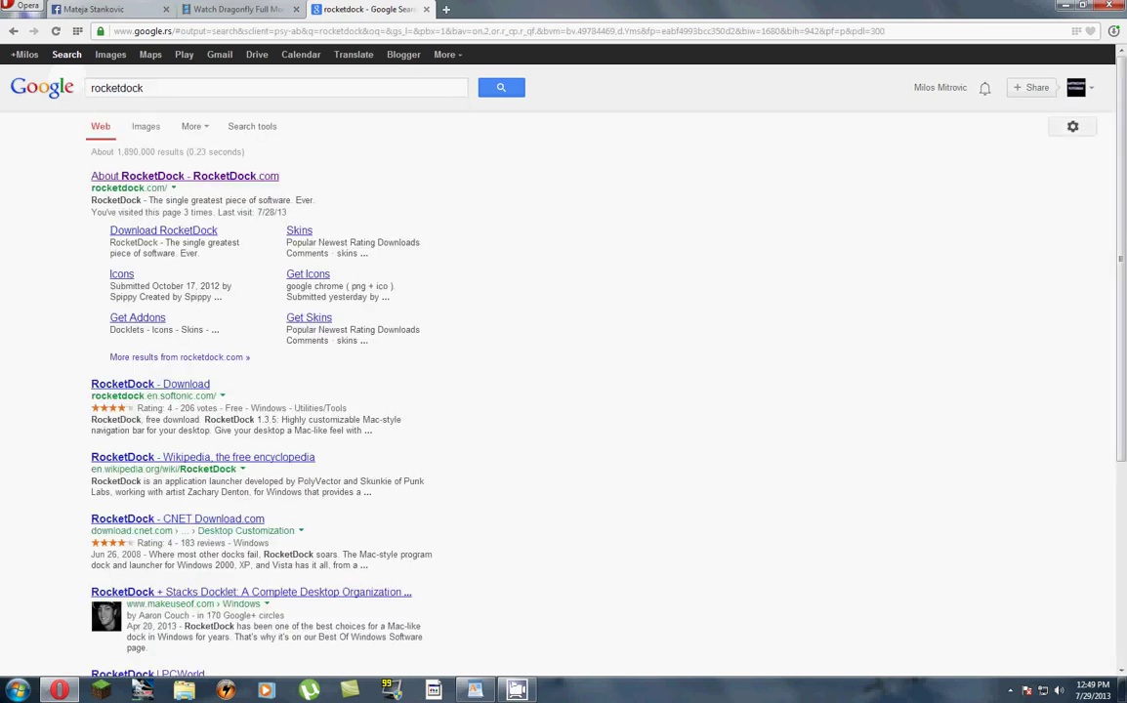
- Download the RocketDock installer from the download page of rocketdock.com and display the browser's download list
{"action": "left_click", "coordinate": [185, 176]}
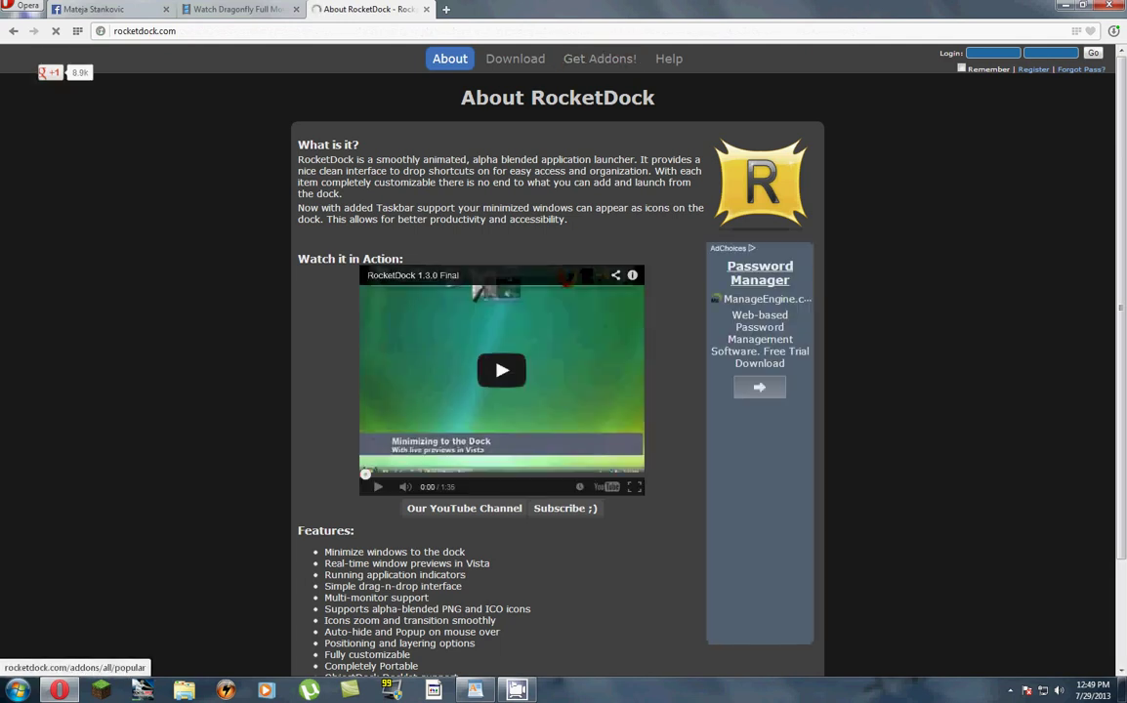
{"action": "left_click", "coordinate": [515, 59]}
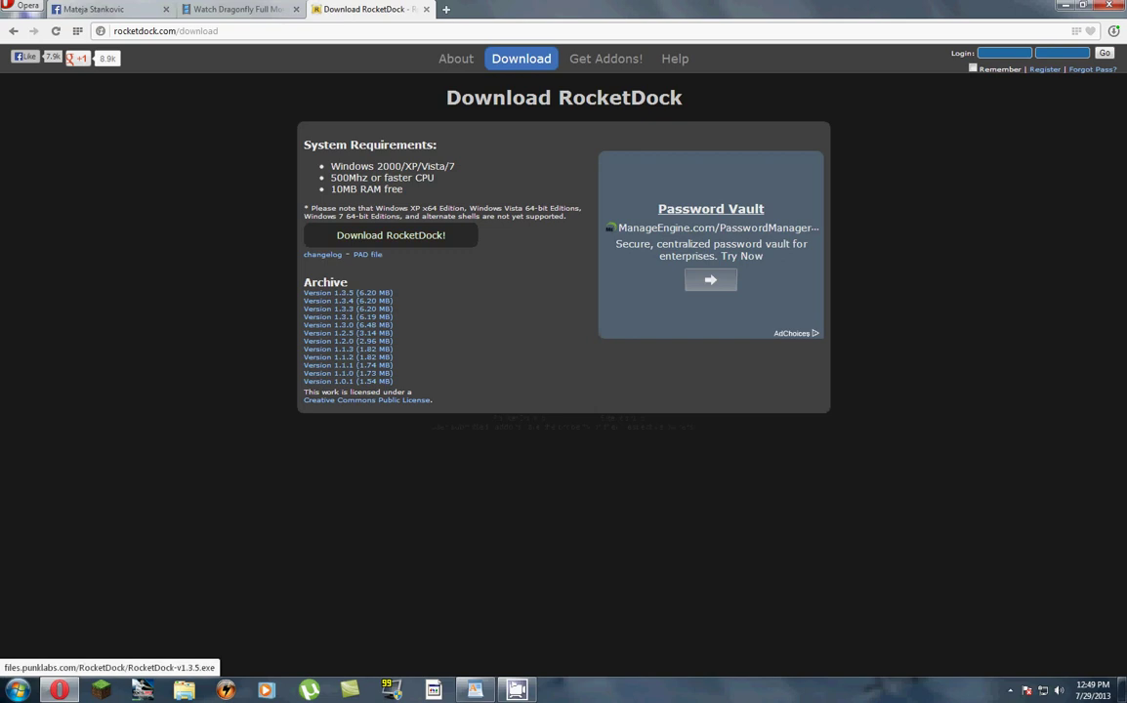
{"action": "left_click", "coordinate": [391, 235]}
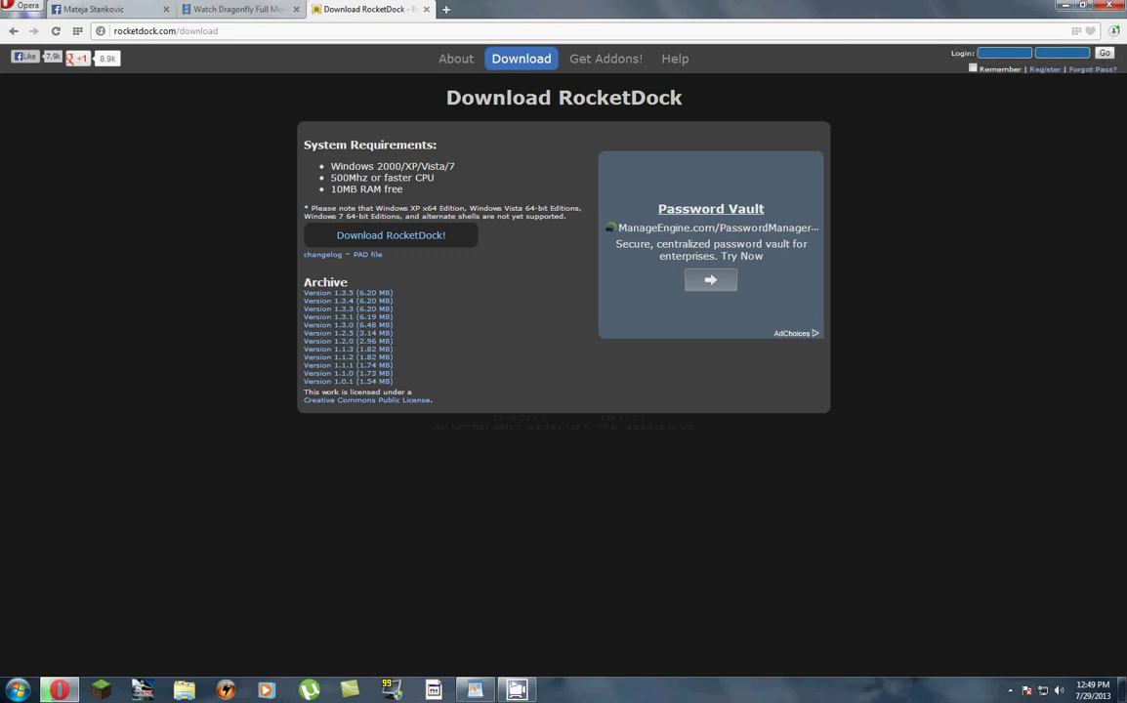
{"action": "left_click", "coordinate": [1114, 30]}
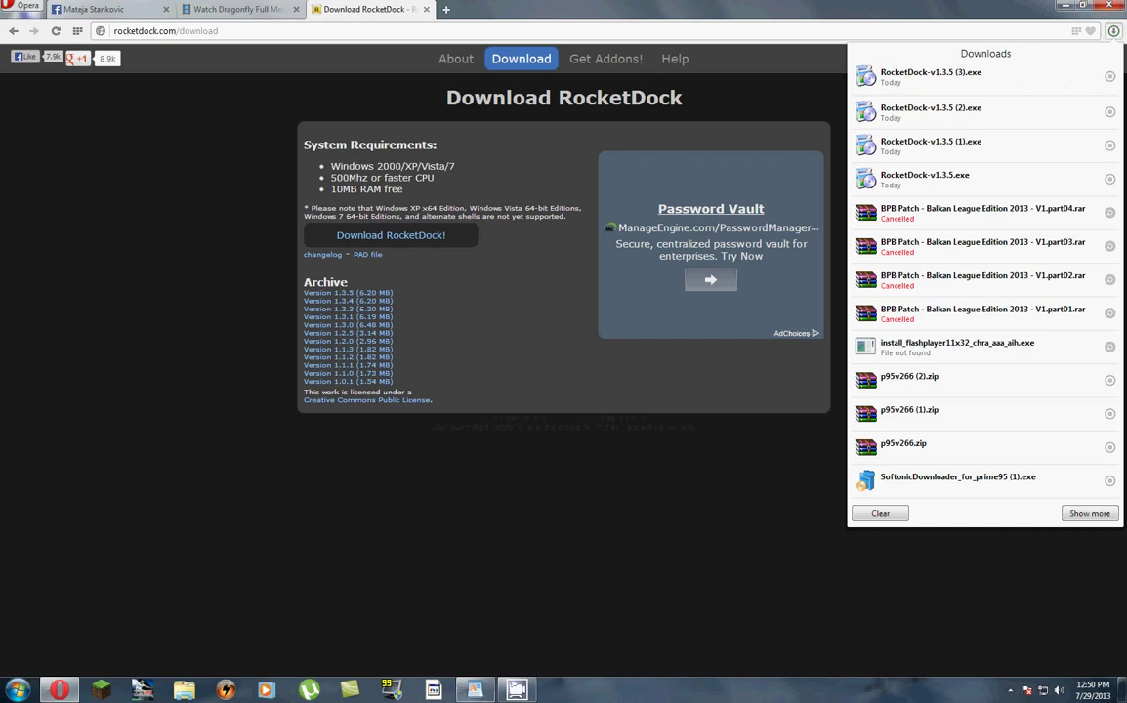
- Switch to WordPad and replace the instruction with "2. kada ste skinuli pokrenite instalaciju rocketdock-a"
{"action": "left_click", "coordinate": [474, 691]}
{"action": "key", "text": "BackSpace"}
{"action": "key", "text": "BackSpace"}
{"action": "key", "text": "BackSpace"}
{"action": "key", "text": "BackSpace"}
{"action": "key", "text": "BackSpace"}
{"action": "key", "text": "BackSpace"}
{"action": "key", "text": "BackSpace"}
{"action": "key", "text": "BackSpace"}
{"action": "key", "text": "BackSpace"}
{"action": "key", "text": "BackSpace"}
{"action": "key", "text": "BackSpace"}
{"action": "key", "text": "BackSpace"}
{"action": "key", "text": "BackSpace"}
{"action": "key", "text": "BackSpace"}
{"action": "key", "text": "BackSpace"}
{"action": "key", "text": "BackSpace"}
{"action": "key", "text": "BackSpace"}
{"action": "key", "text": "BackSpace"}
{"action": "key", "text": "BackSpace"}
{"action": "key", "text": "BackSpace"}
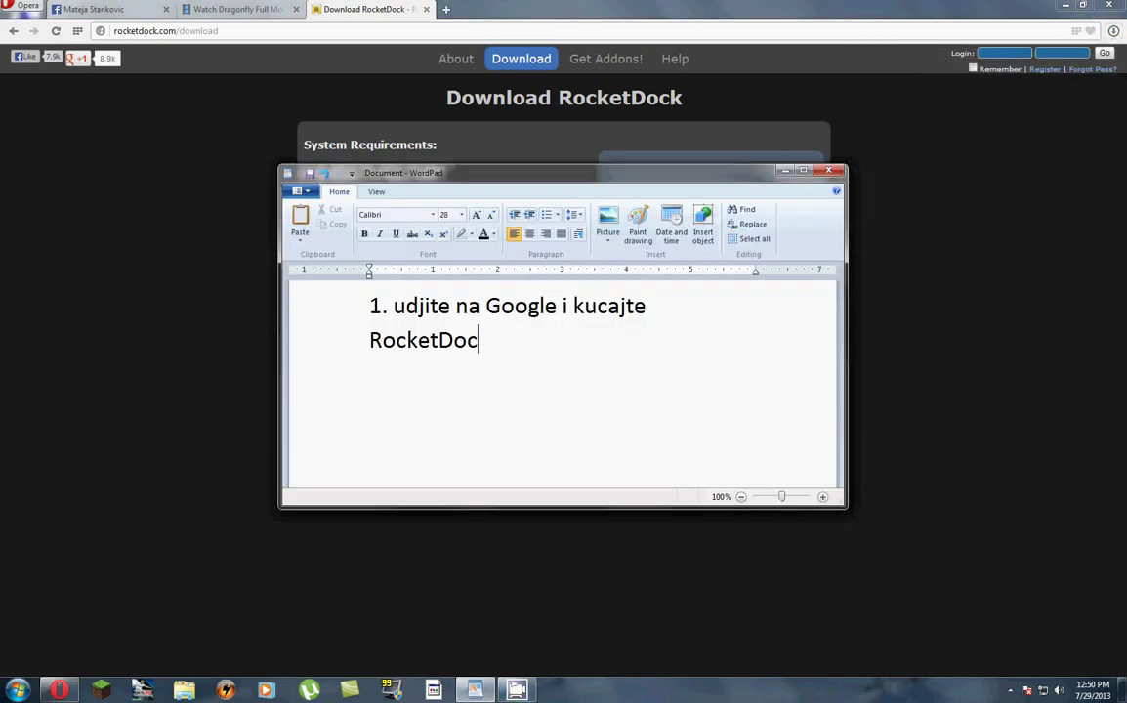
{"action": "key", "text": "BackSpace"}
{"action": "key", "text": "BackSpace"}
{"action": "key", "text": "BackSpace"}
{"action": "key", "text": "BackSpace"}
{"action": "key", "text": "BackSpace"}
{"action": "key", "text": "BackSpace"}
{"action": "key", "text": "BackSpace"}
{"action": "key", "text": "BackSpace"}
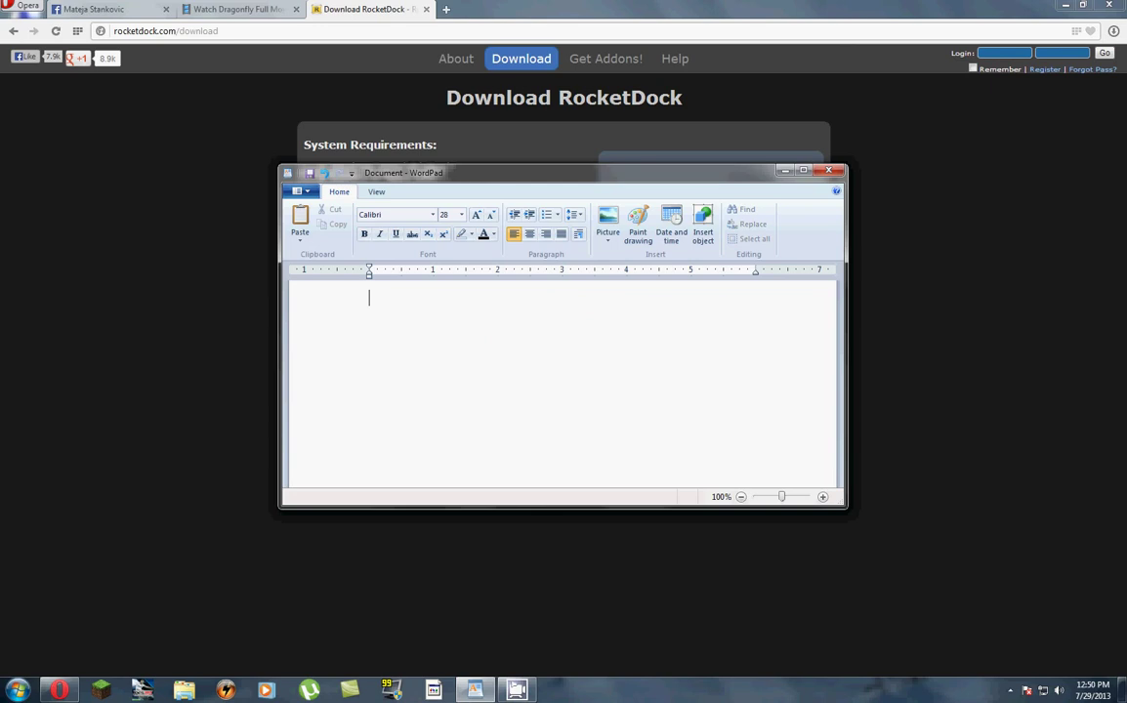
{"action": "type", "text": "2. ka"}
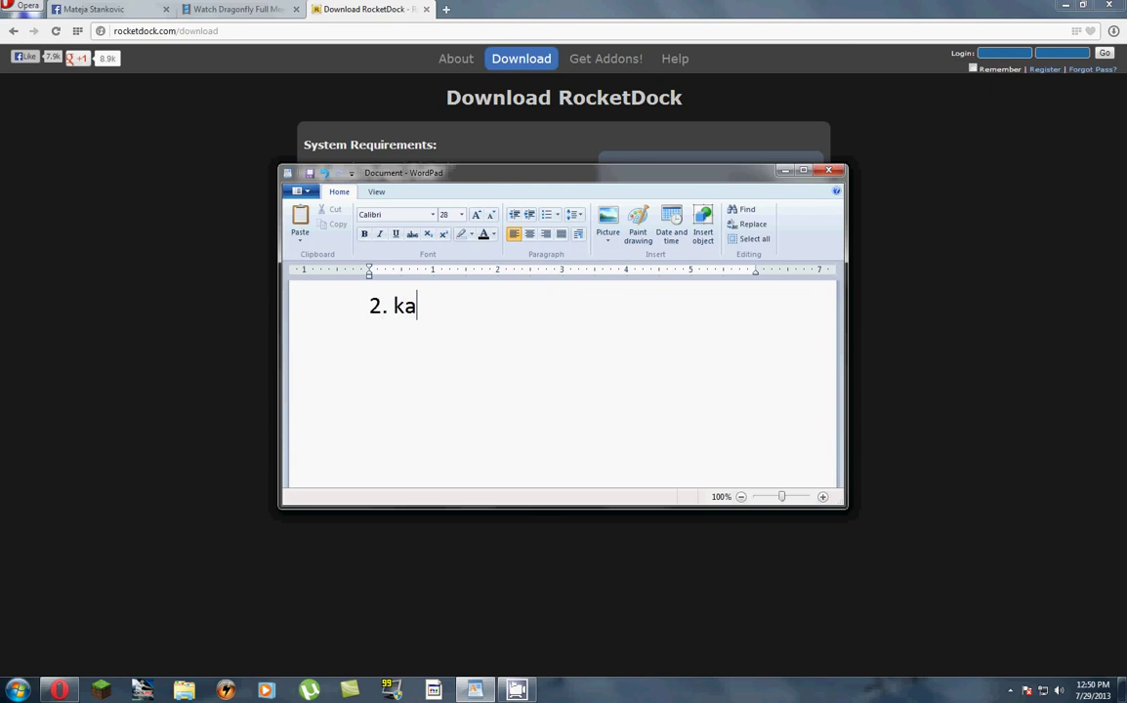
{"action": "type", "text": "da ste s"}
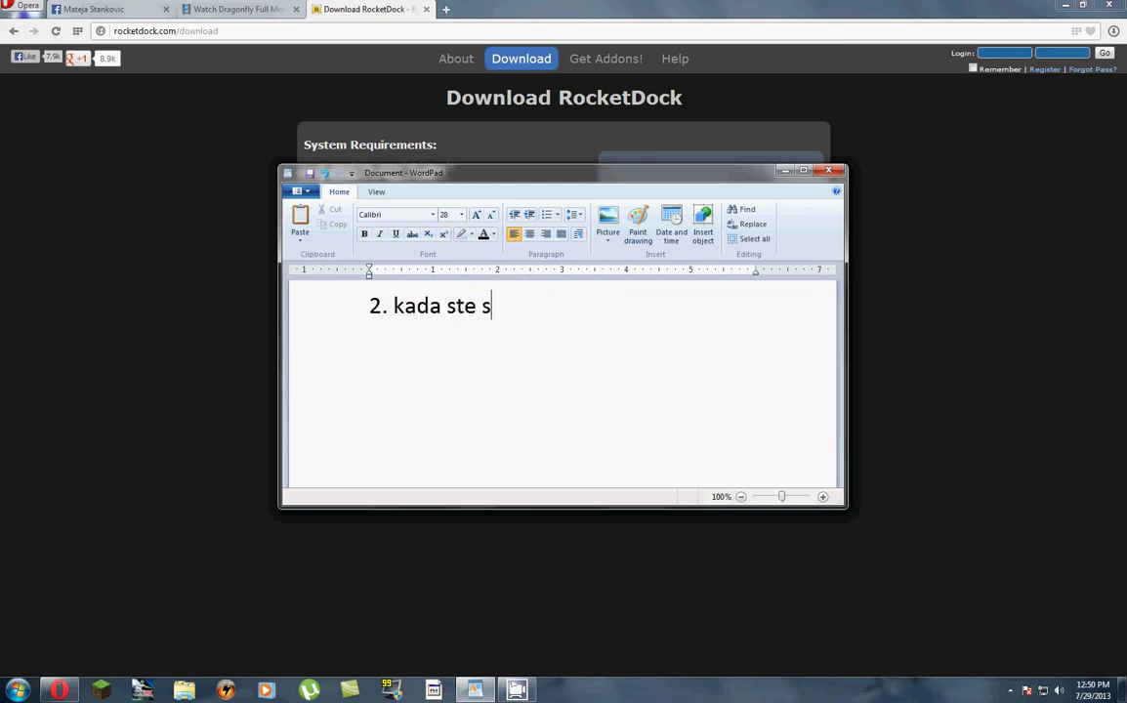
{"action": "type", "text": "kinuli "}
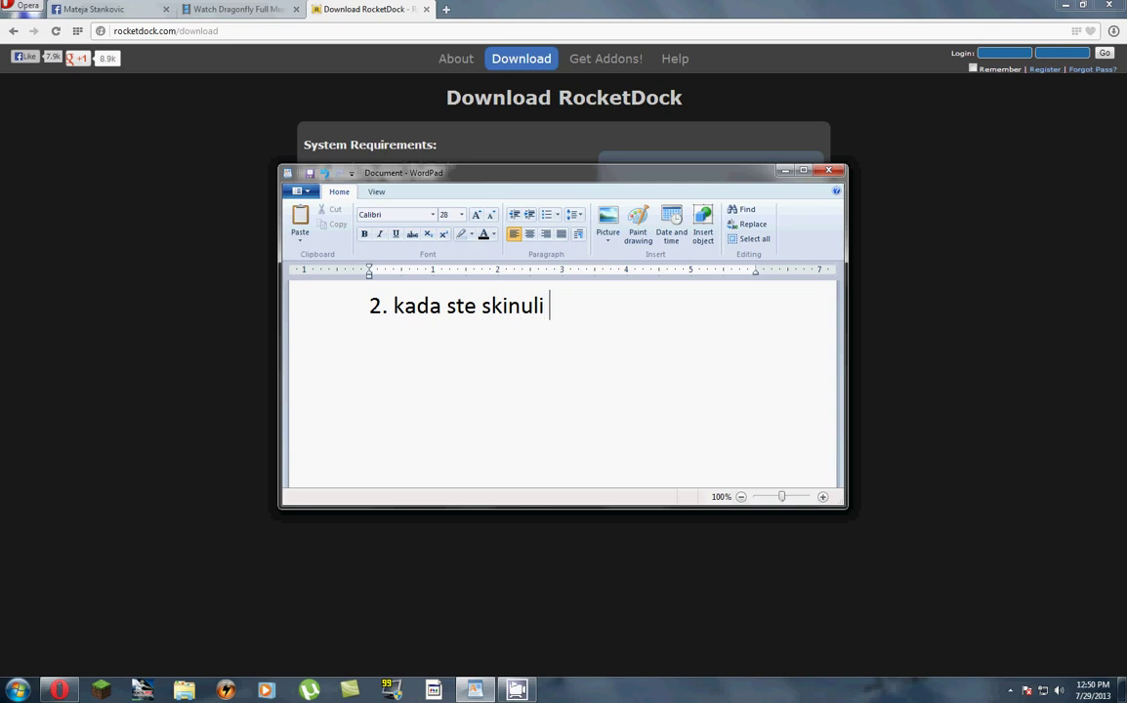
{"action": "type", "text": "pokrenite in"}
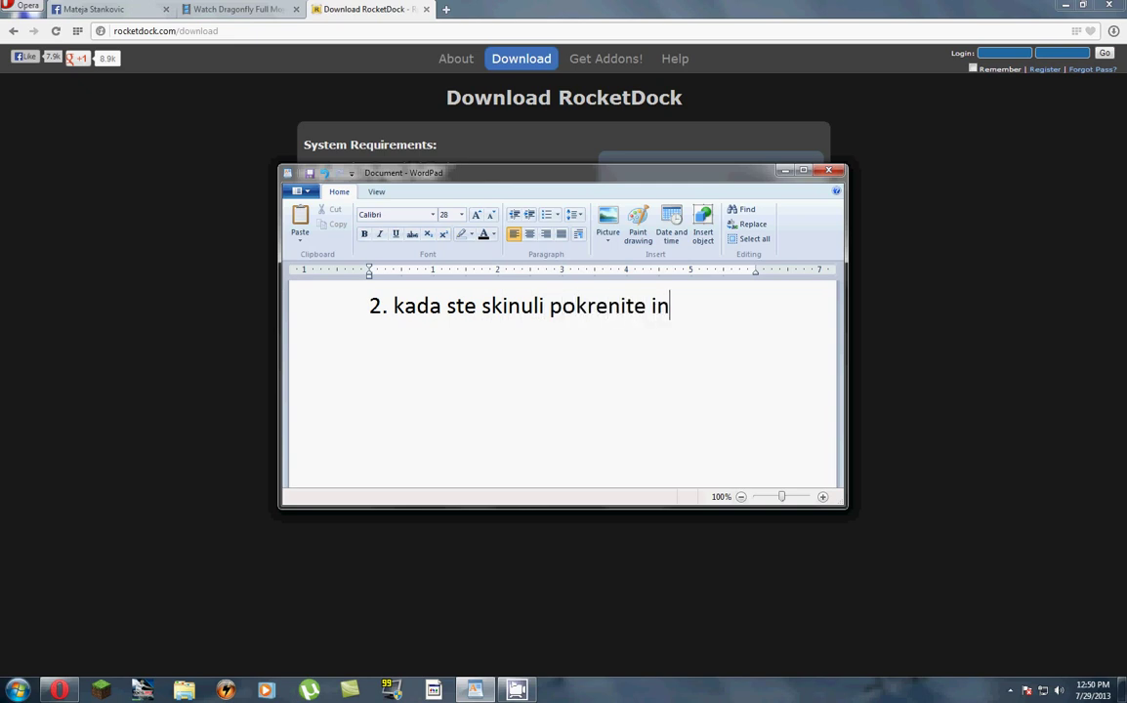
{"action": "type", "text": "stalaciju ro"}
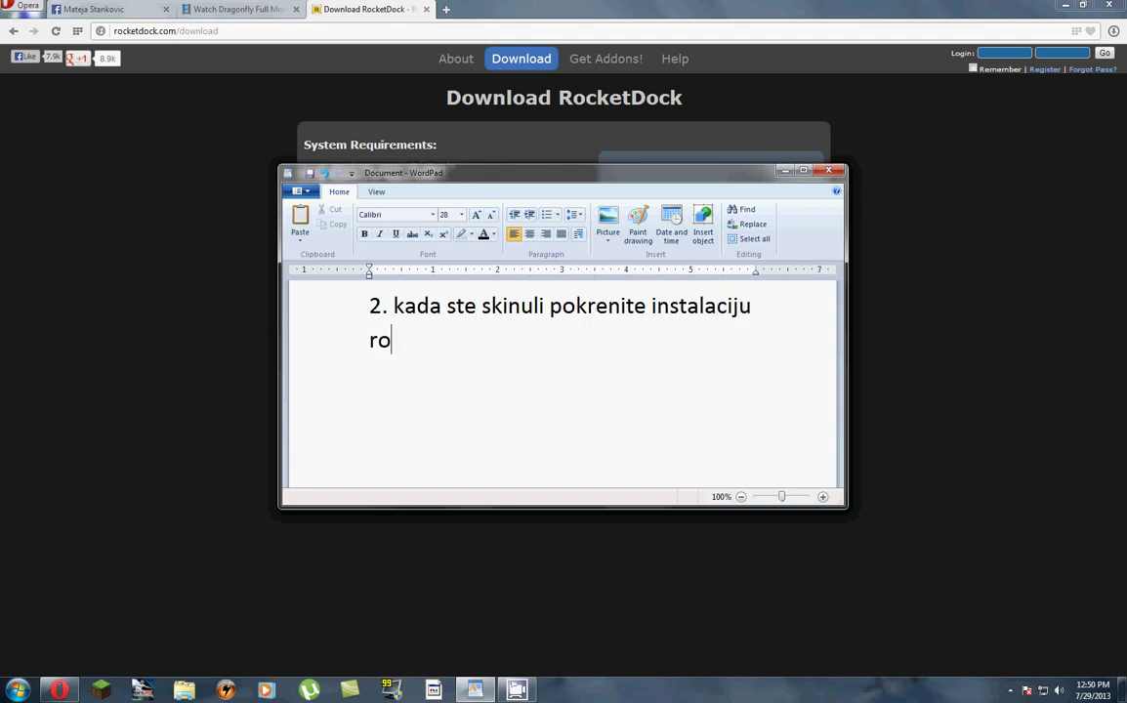
{"action": "type", "text": "cketdock-a"}
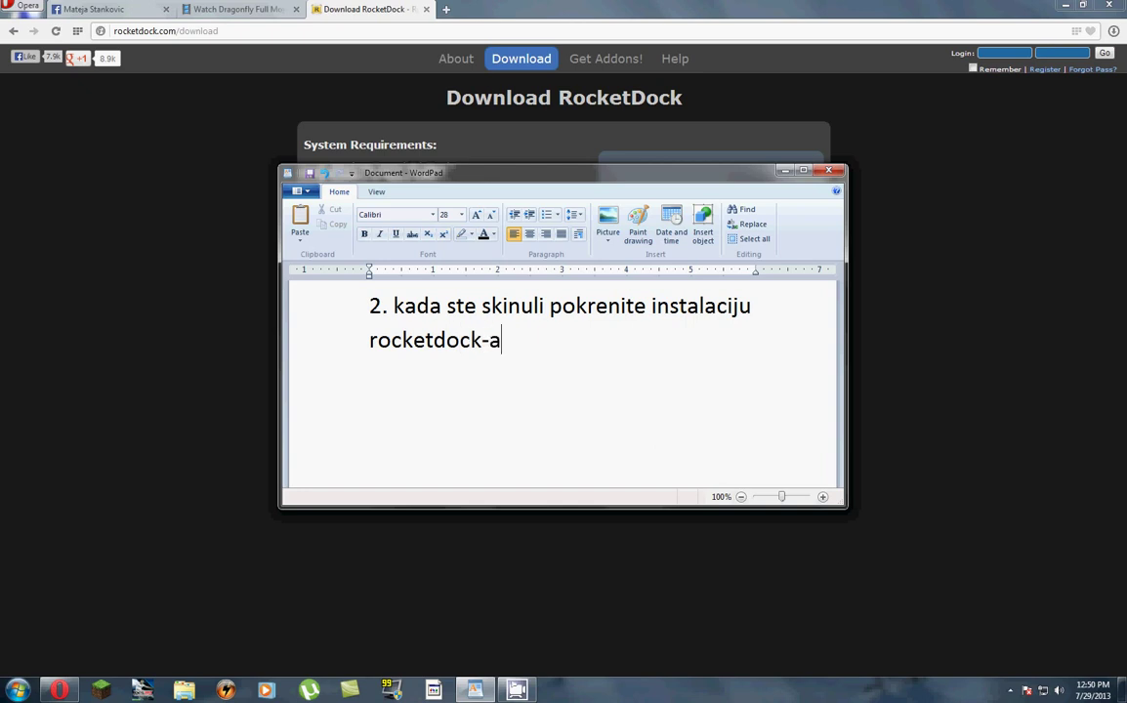
- Delete the whole second instruction from the document, leaving the page blank
{"action": "key", "text": "Home"}
{"action": "key", "text": "shift+Up"}
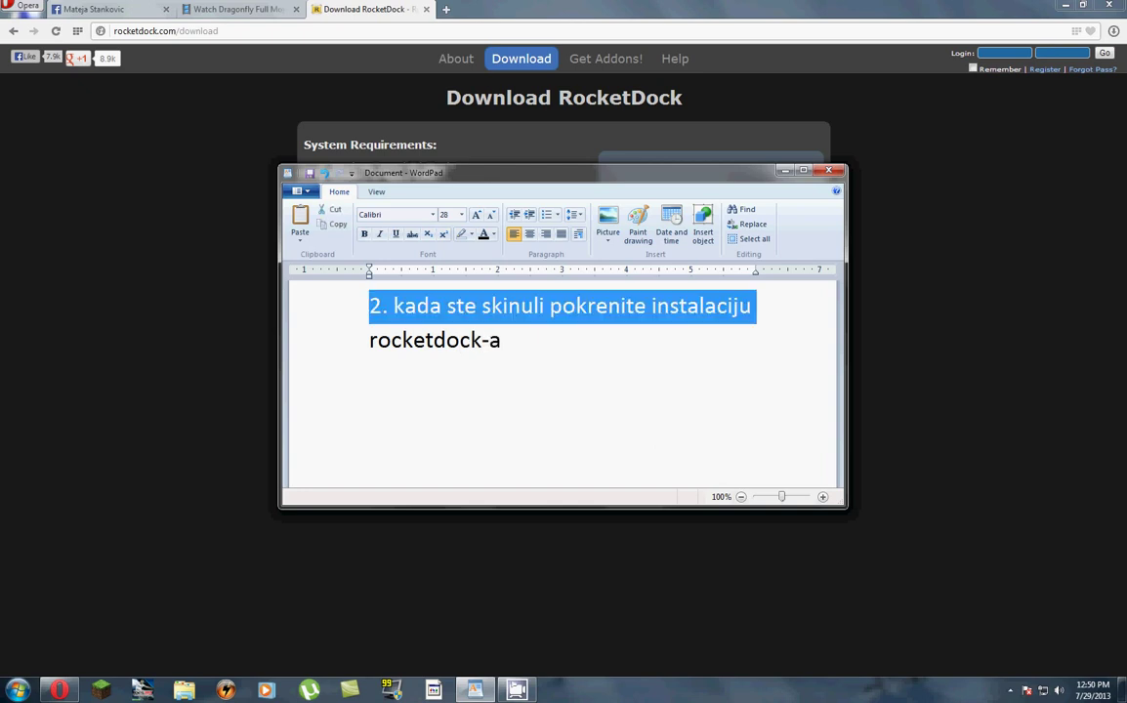
{"action": "key", "text": "ctrl+End"}
{"action": "key", "text": "ctrl+shift+Left"}
{"action": "key", "text": "ctrl+shift+Left"}
{"action": "key", "text": "ctrl+shift+Left"}
{"action": "key", "text": "ctrl+shift+Left"}
{"action": "key", "text": "ctrl+shift+Left"}
{"action": "key", "text": "ctrl+shift+Left"}
{"action": "key", "text": "ctrl+shift+Left"}
{"action": "key", "text": "ctrl+shift+Left"}
{"action": "key", "text": "ctrl+shift+Left"}
{"action": "key", "text": "ctrl+shift+Left"}
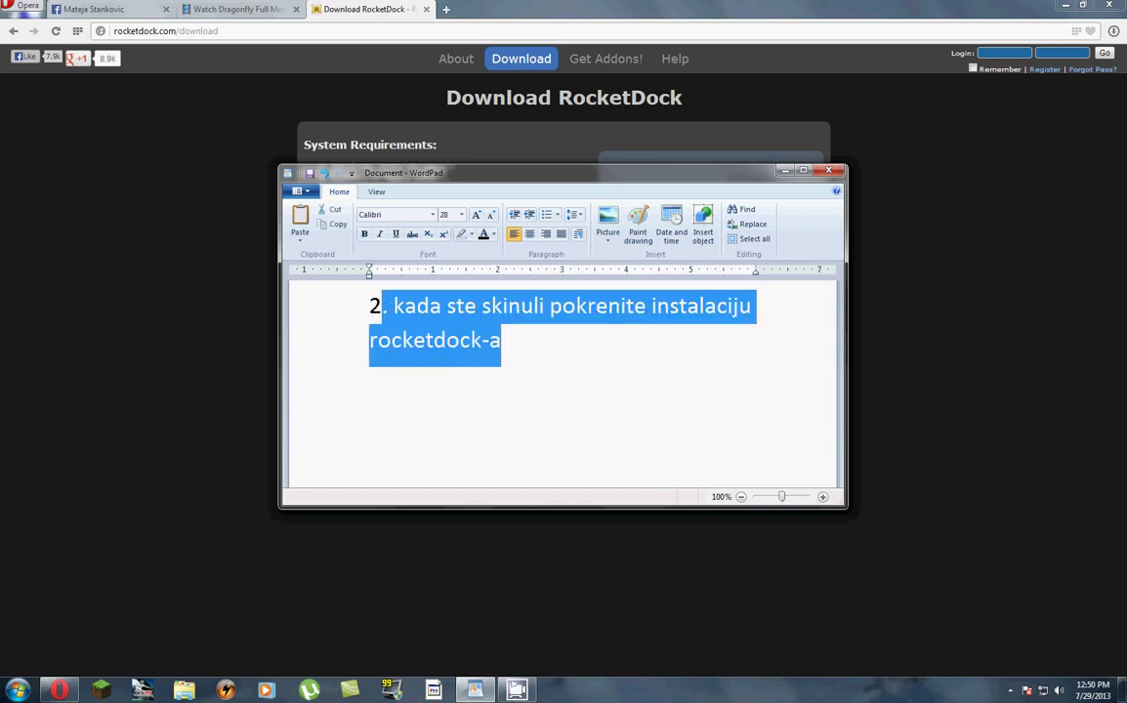
{"action": "key", "text": "BackSpace"}
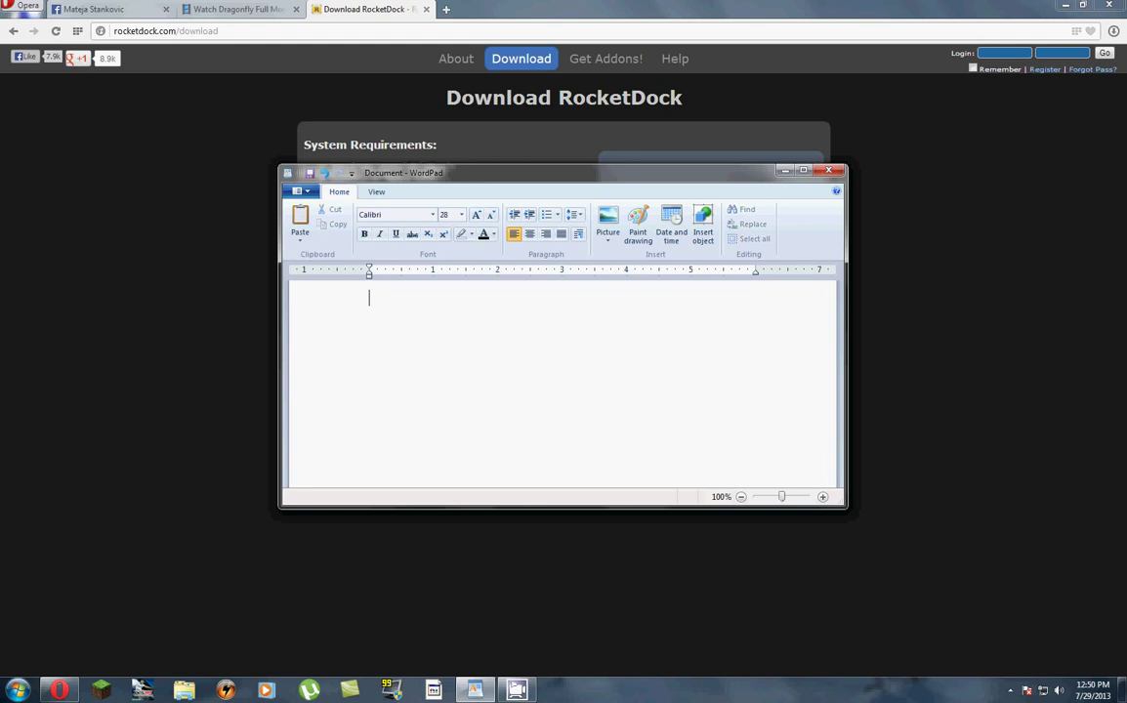
- Minimize the WordPad window and run the downloaded RocketDock installer from the browser's downloads
{"action": "left_click", "coordinate": [786, 170]}
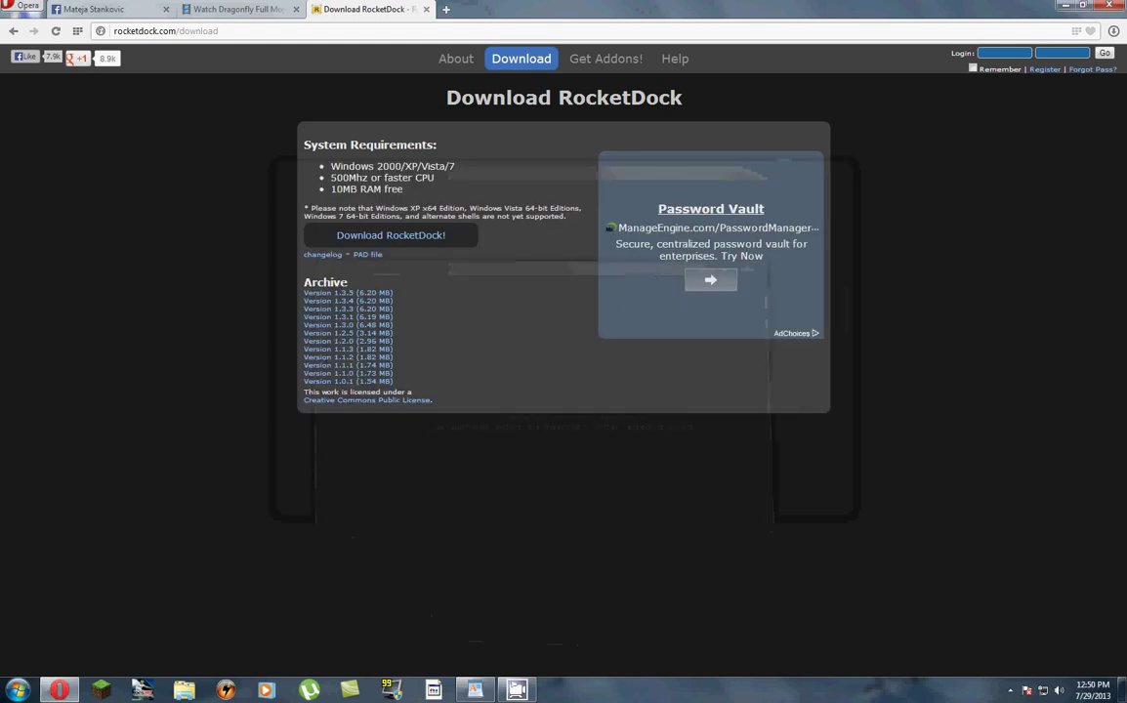
{"action": "left_click", "coordinate": [1114, 32]}
{"action": "key", "text": "Escape"}
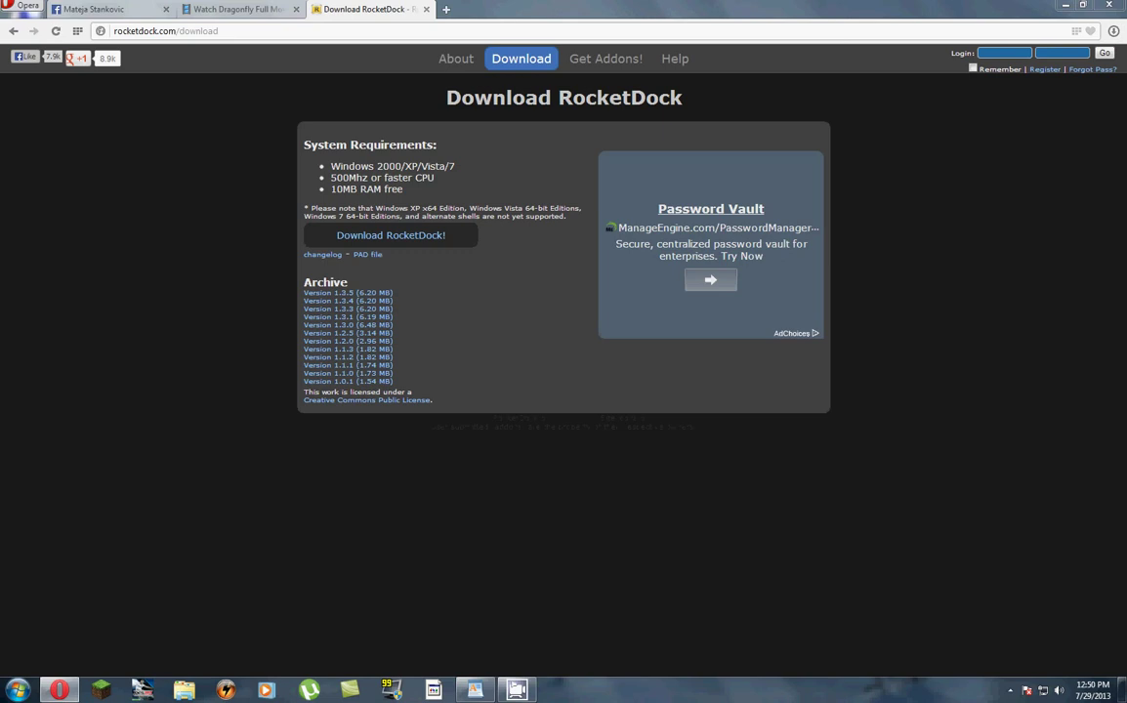
{"action": "key", "text": "Return"}
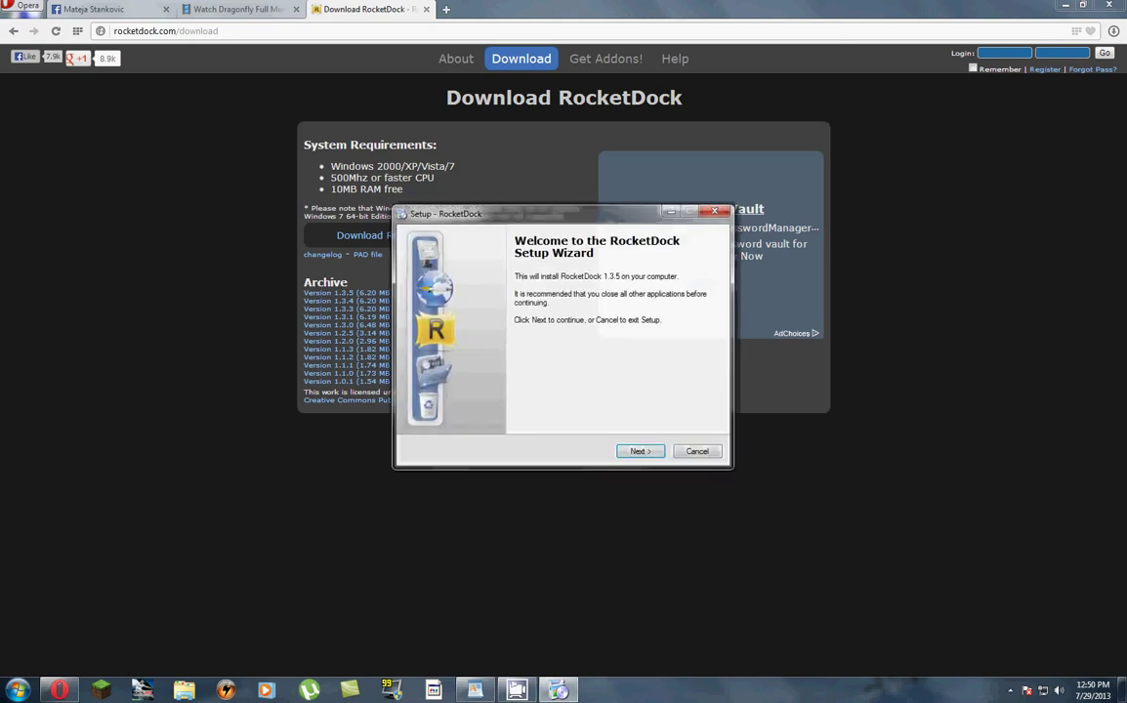
- Accept the license agreement in the RocketDock setup and clear the other windows off the desktop
{"action": "key", "text": "Return"}
{"action": "key", "text": "Up"}
{"action": "key", "text": "super+Home"}
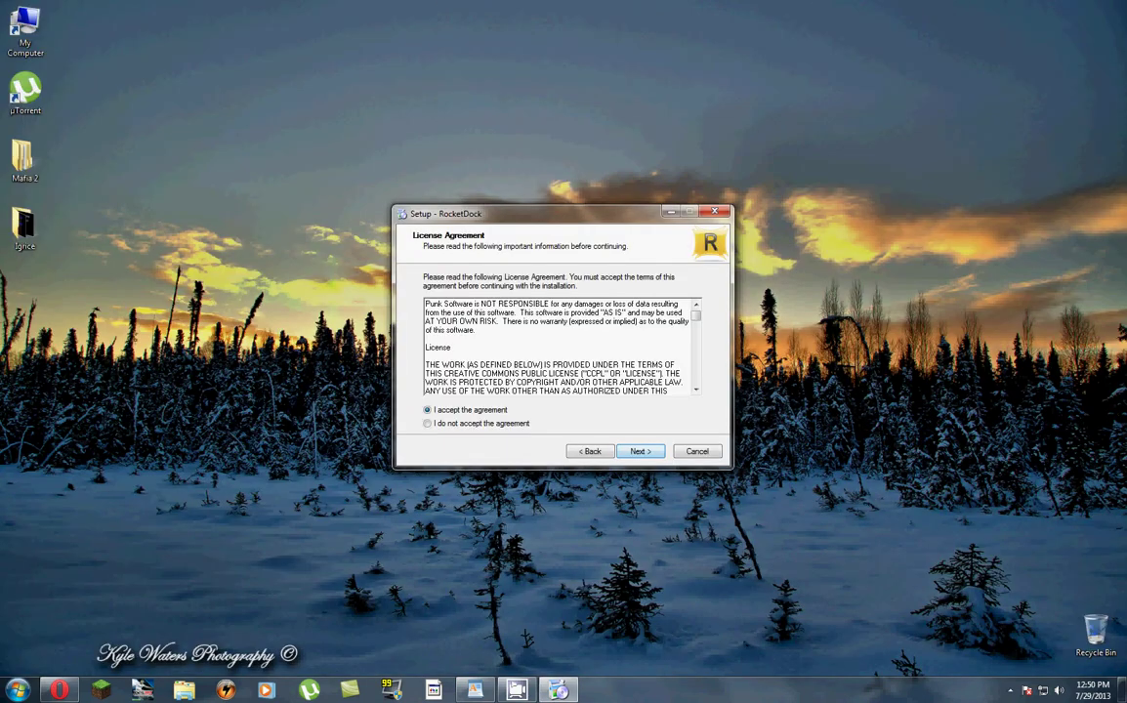
{"action": "key", "text": "Return"}
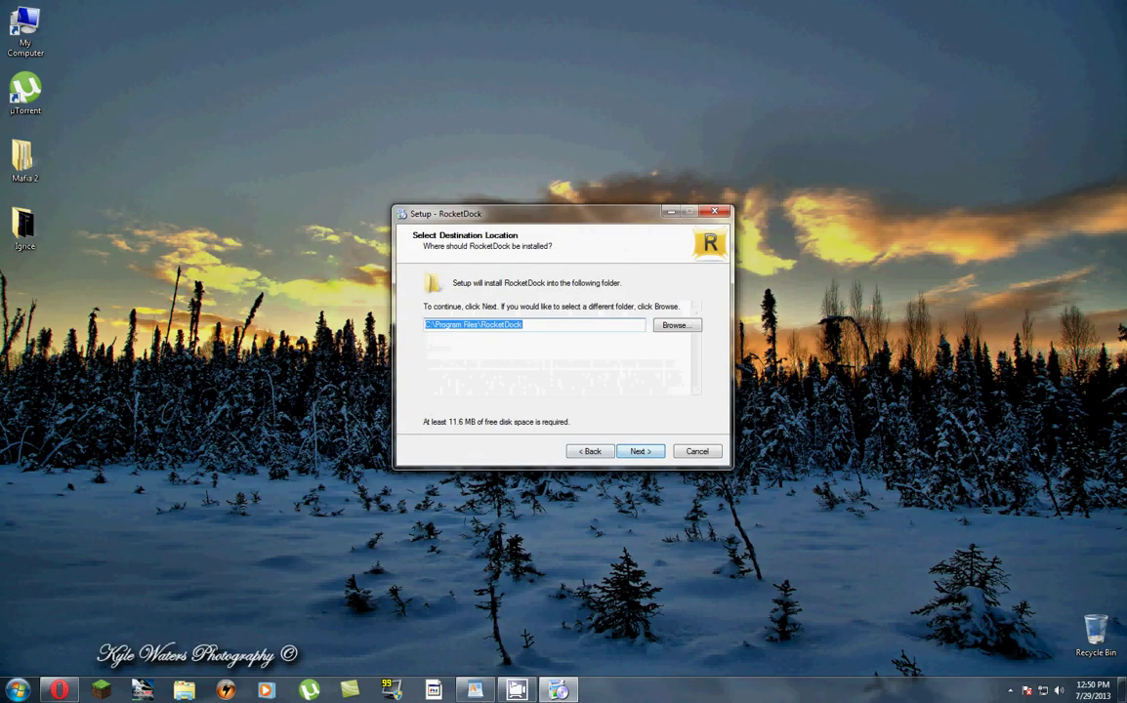
- Decline installing into the existing RocketDock folder and set the destination to D:\Program Files\RocketDock
{"action": "key", "text": "Return"}
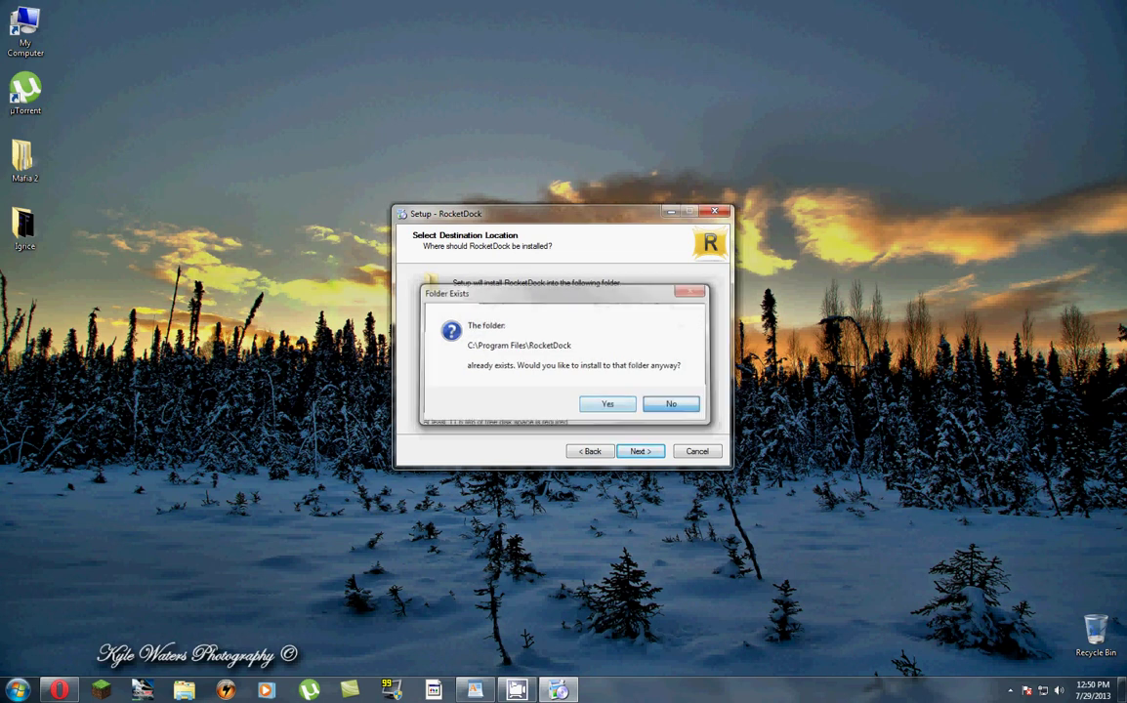
{"action": "key", "text": "Escape"}
{"action": "key", "text": "BackSpace"}
{"action": "type", "text": "D:\\Program Files\\RocketDock"}
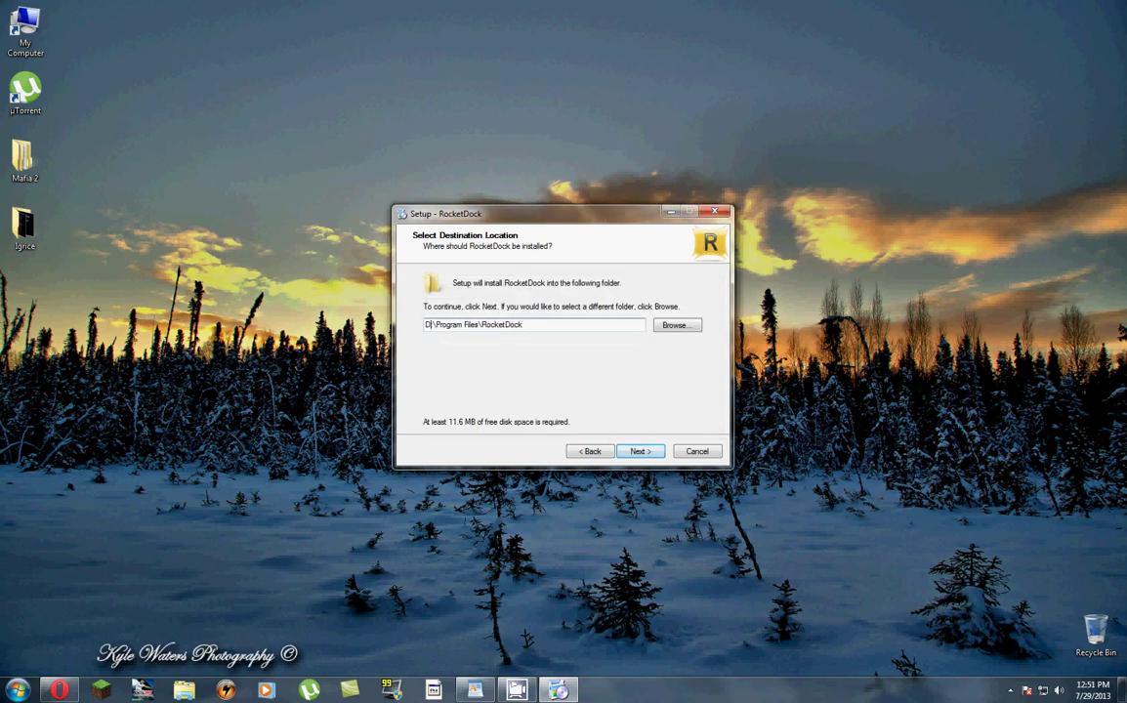
{"action": "key", "text": "Return"}
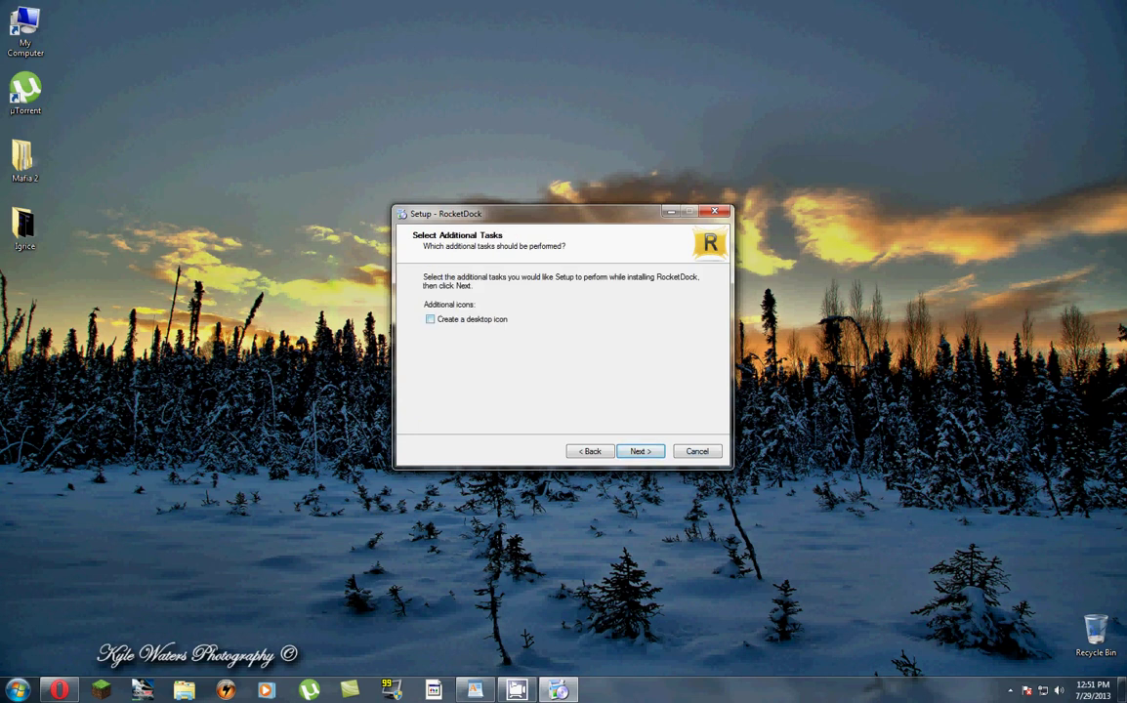
- Install RocketDock with a desktop icon, finish the setup wizard and switch back to the WordPad document
{"action": "key", "text": "Return"}
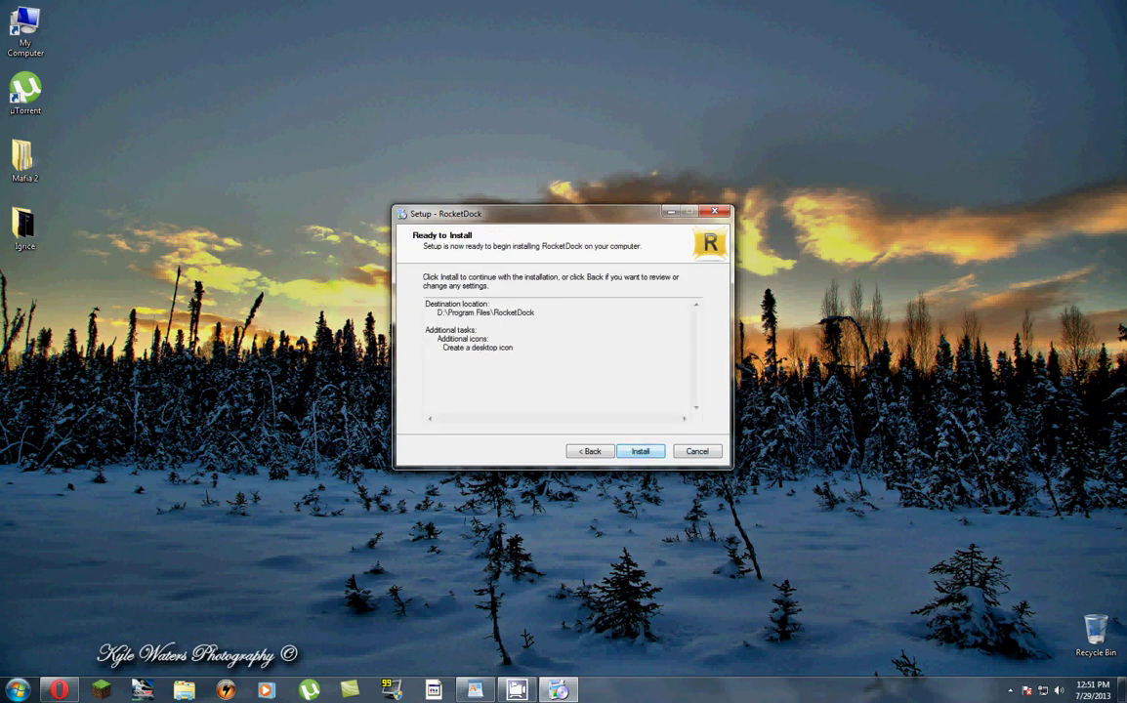
{"action": "key", "text": "Return"}
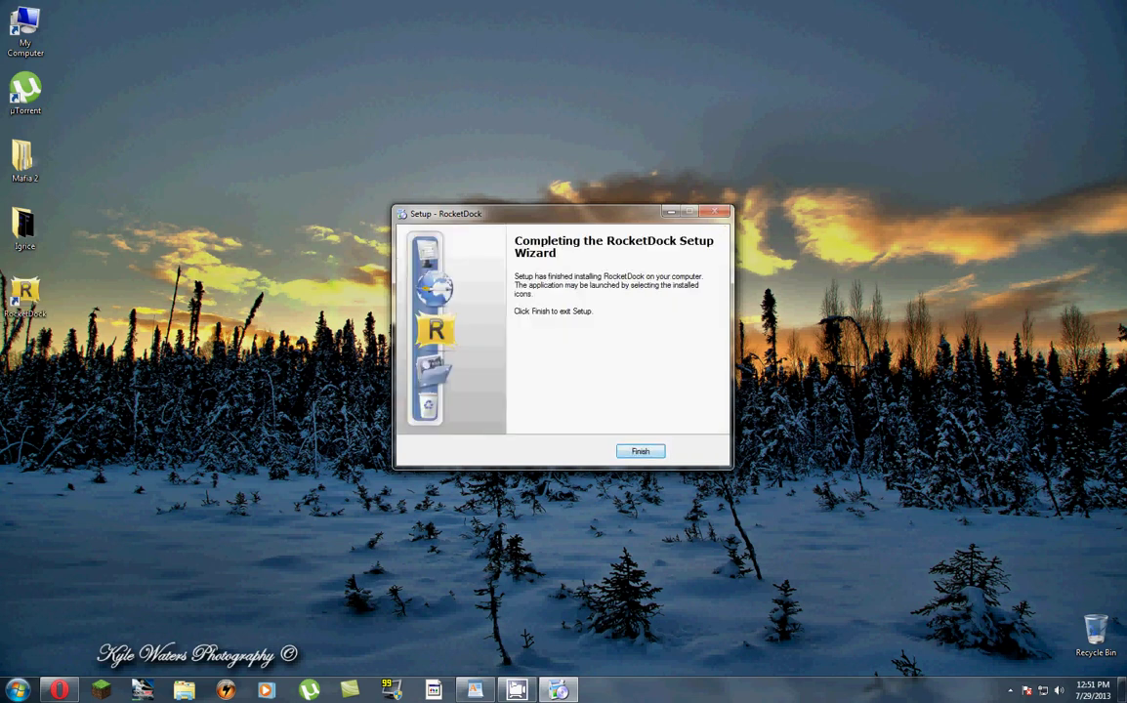
{"action": "key", "text": "Return"}
{"action": "key", "text": "alt+Tab"}
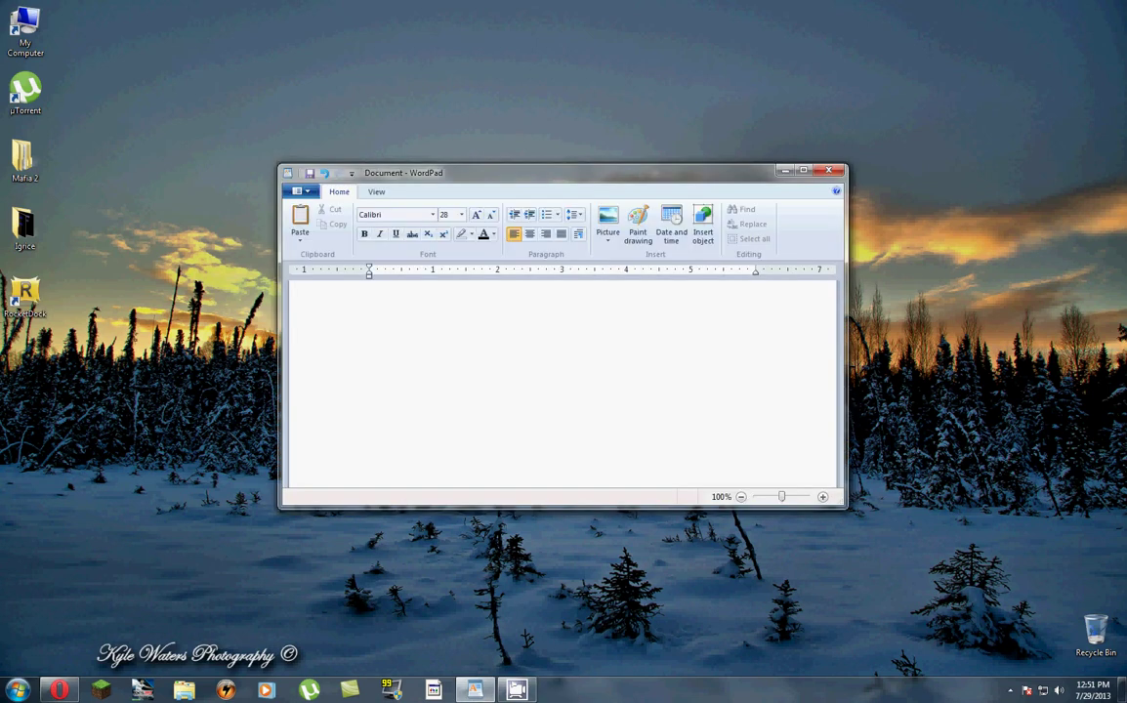
- Write the third instruction in the document: "3. kada ste instalirali rocketdock pokrenite ga"
{"action": "type", "text": "2"}
{"action": "key", "text": "BackSpace"}
{"action": "type", "text": "3"}
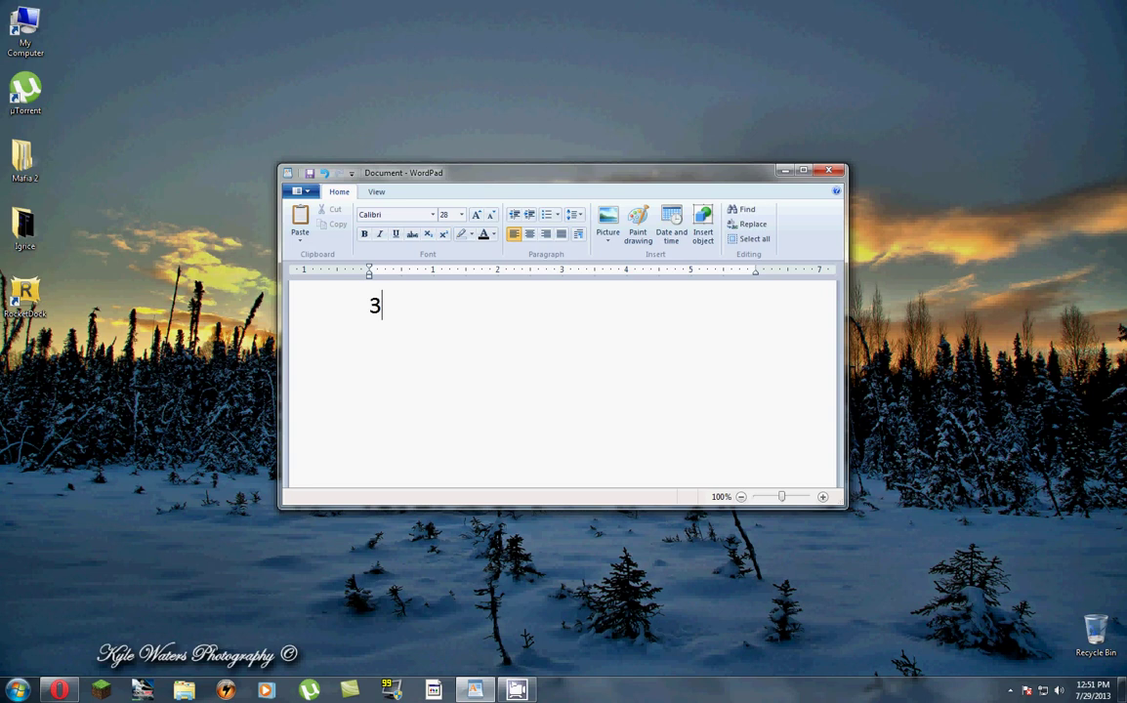
{"action": "type", "text": ". kada ste instal"}
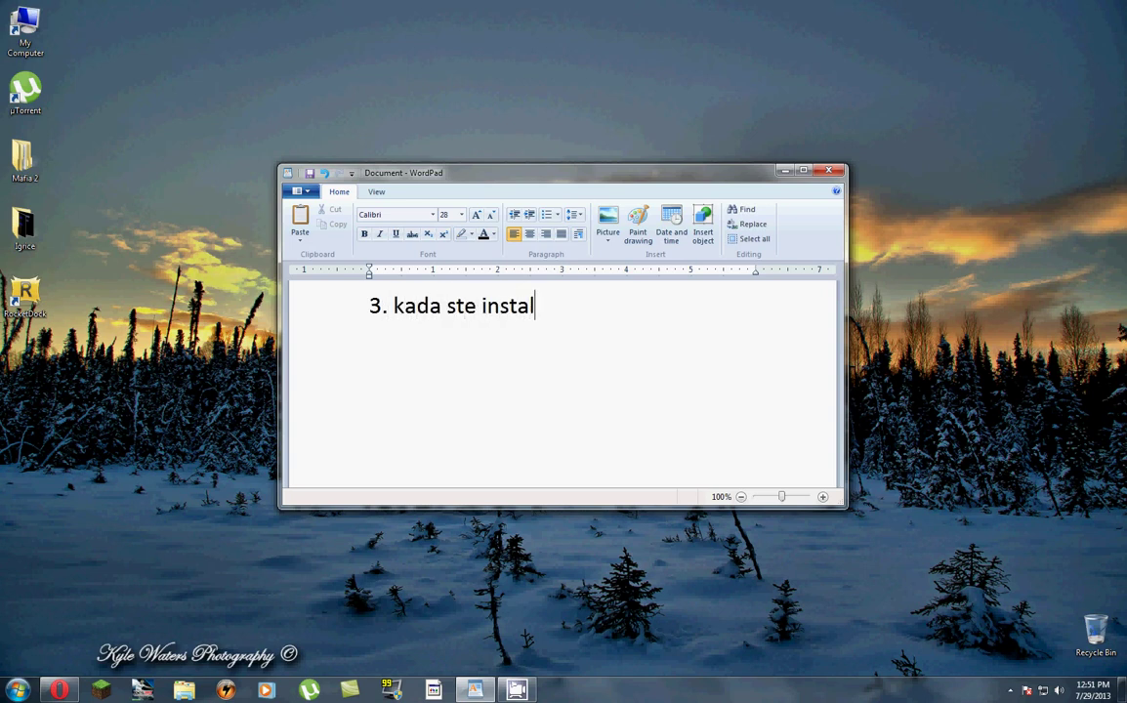
{"action": "key", "text": "BackSpace"}
{"action": "type", "text": "lirali rocke"}
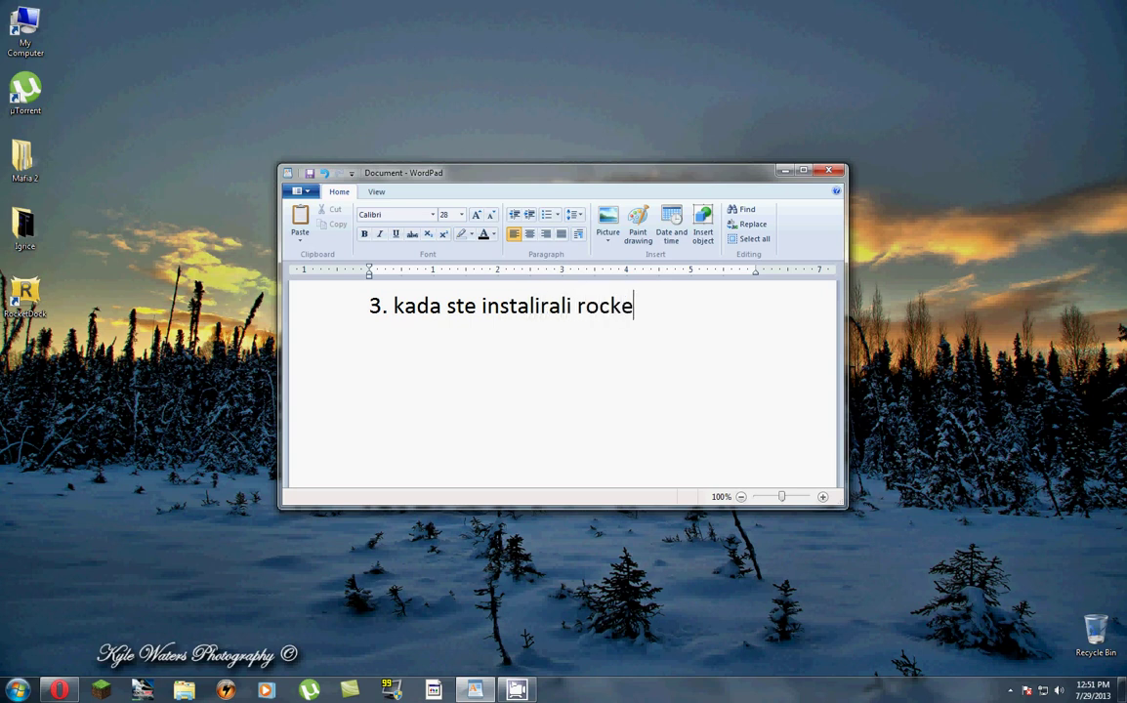
{"action": "type", "text": "tdock p"}
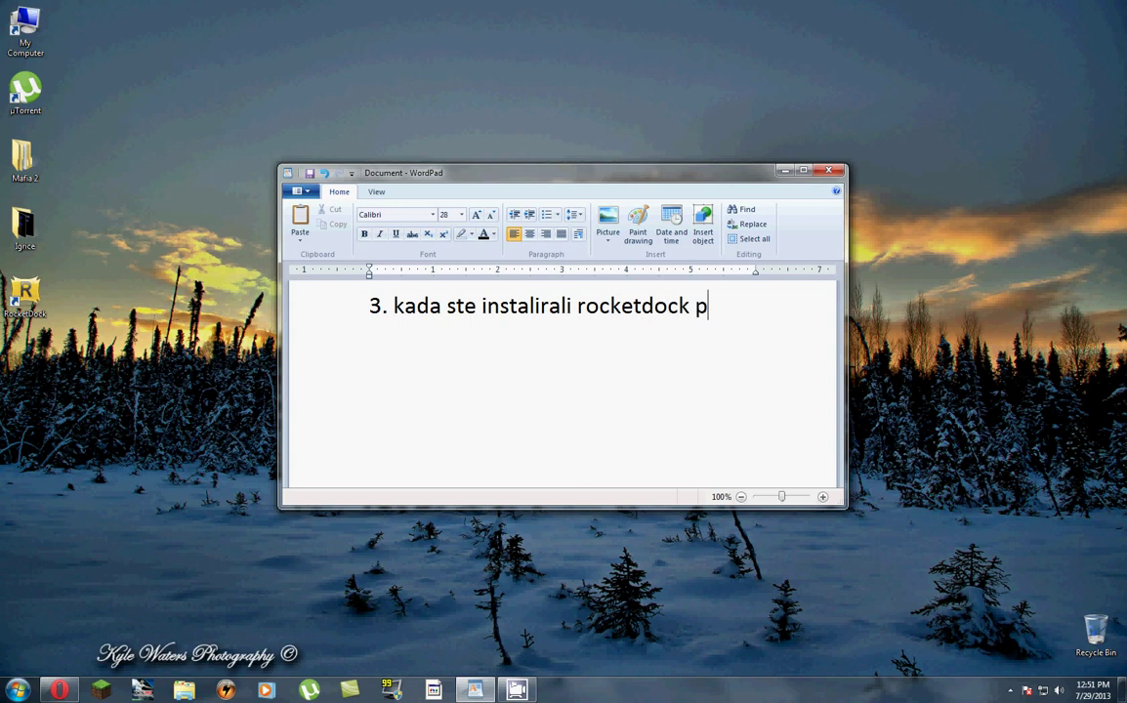
{"action": "type", "text": "okrenite ga"}
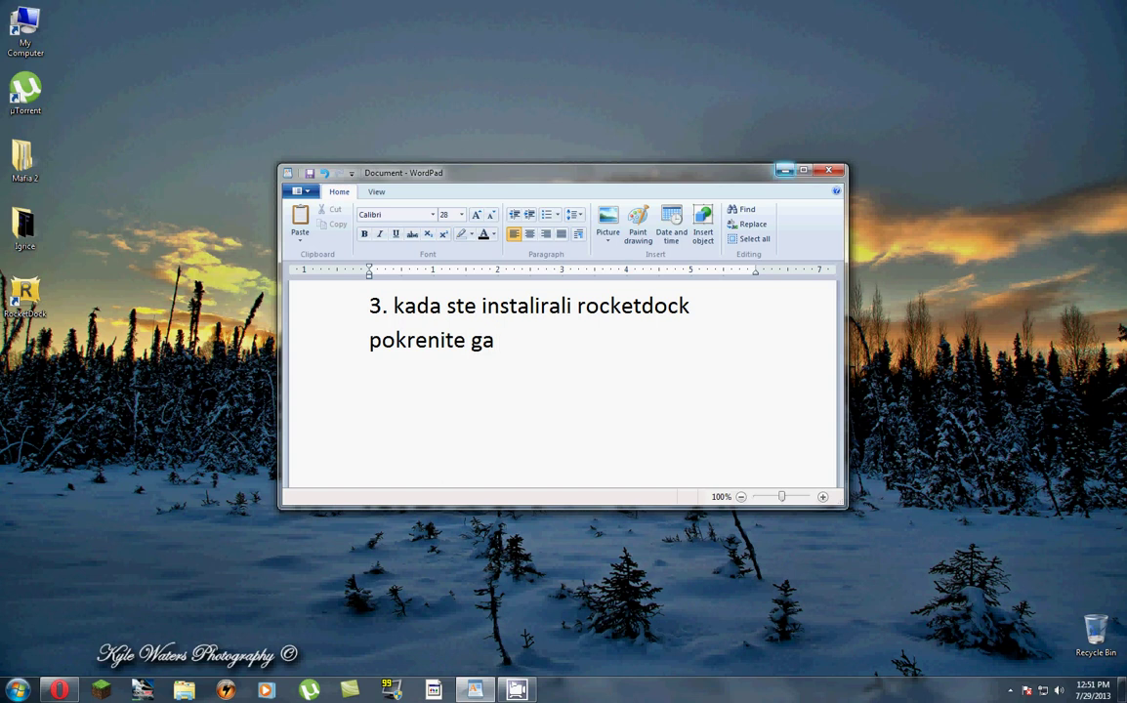
- Show the desktop briefly, return to the document and append "( izbacice vam ikonicu na desctopu )" to the third instruction
{"action": "left_click", "coordinate": [785, 170]}
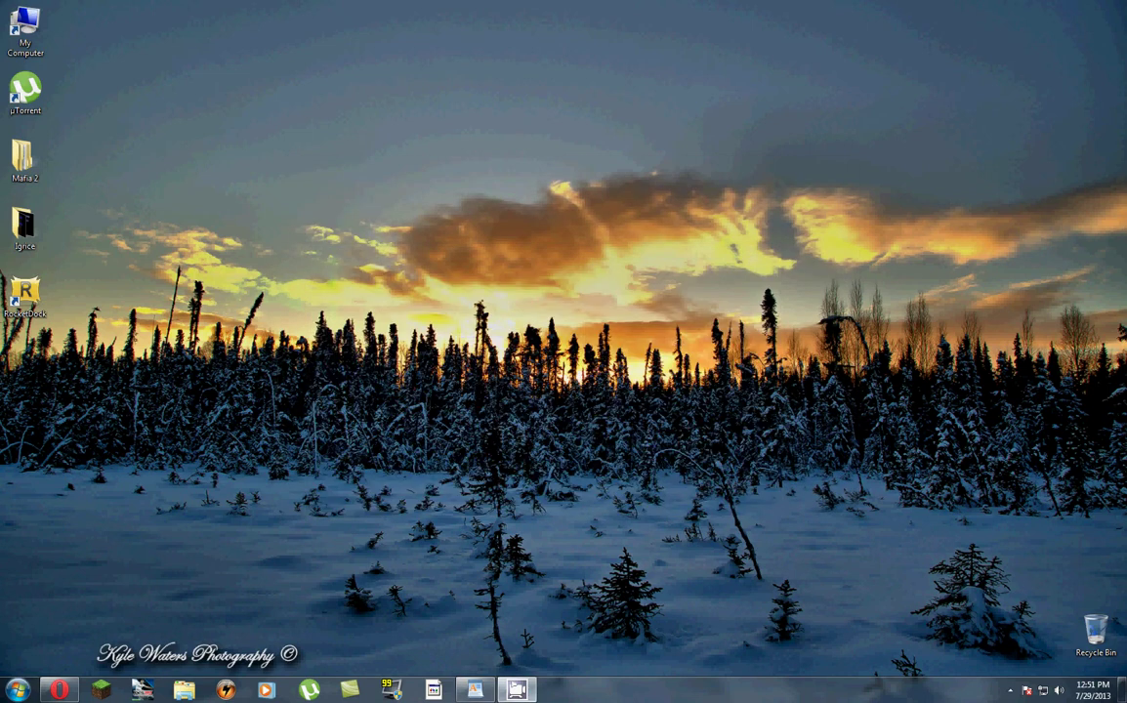
{"action": "left_click", "coordinate": [475, 690]}
{"action": "type", "text": "*"}
{"action": "key", "text": "BackSpace"}
{"action": "type", "text": "8"}
{"action": "key", "text": "BackSpace"}
{"action": "type", "text": ")"}
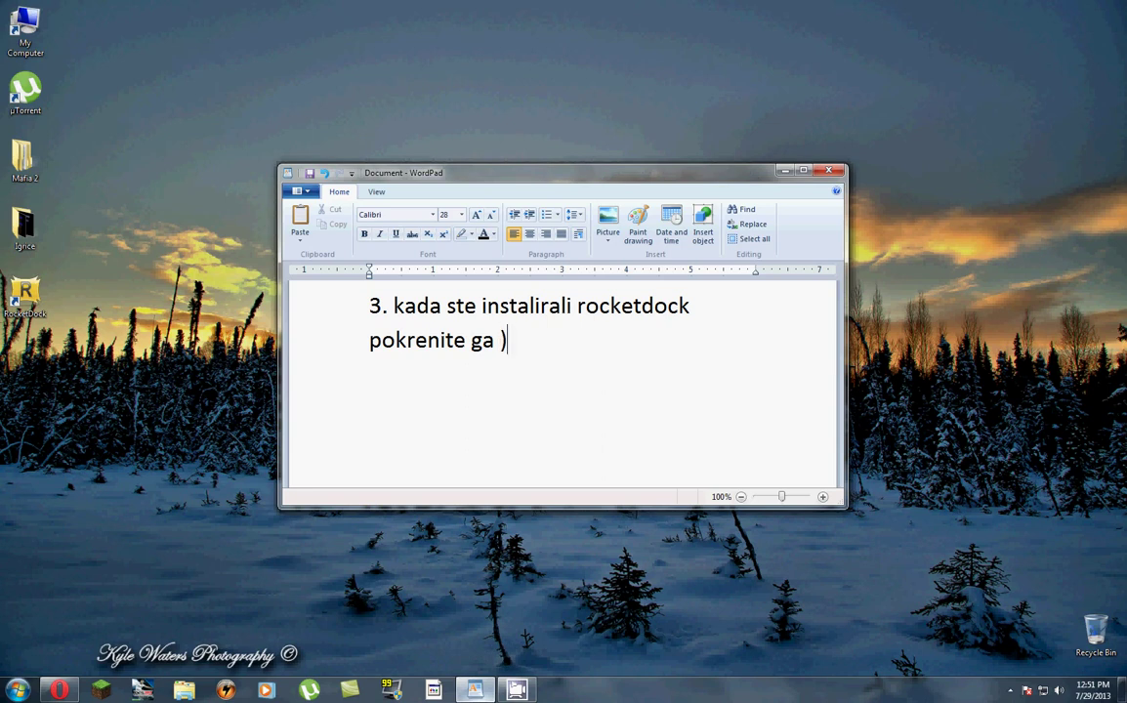
{"action": "type", "text": " izbac"}
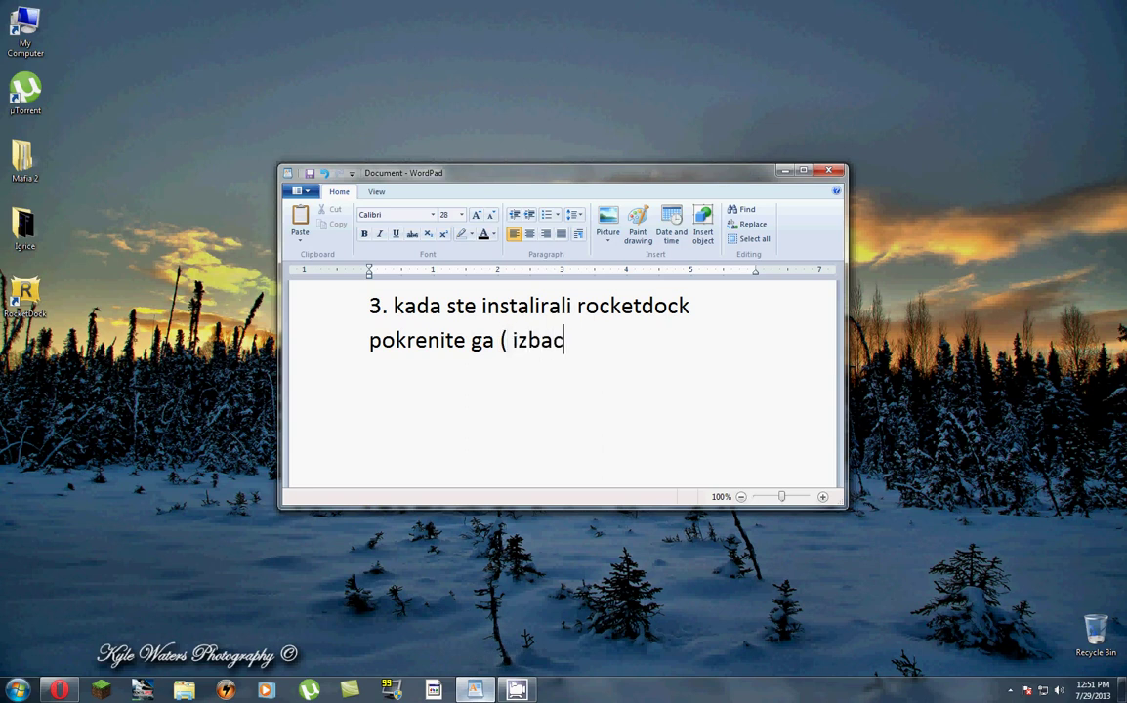
{"action": "type", "text": "ice vam ikoni"}
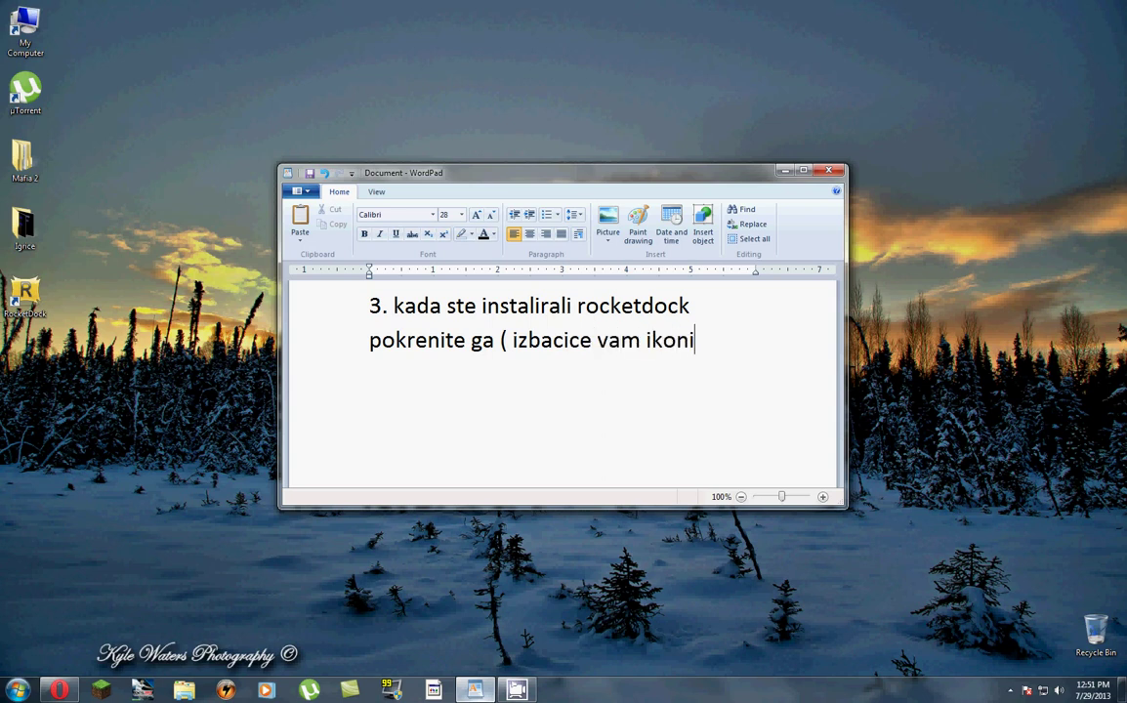
{"action": "type", "text": "cu na de"}
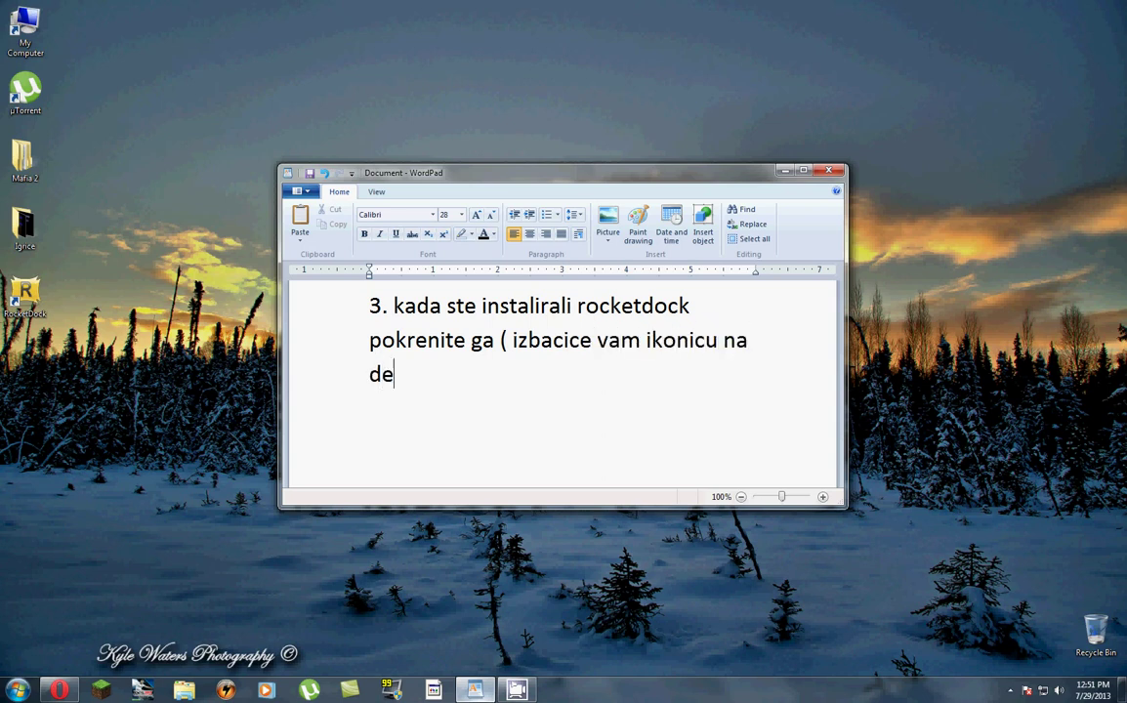
{"action": "type", "text": "sctopu"}
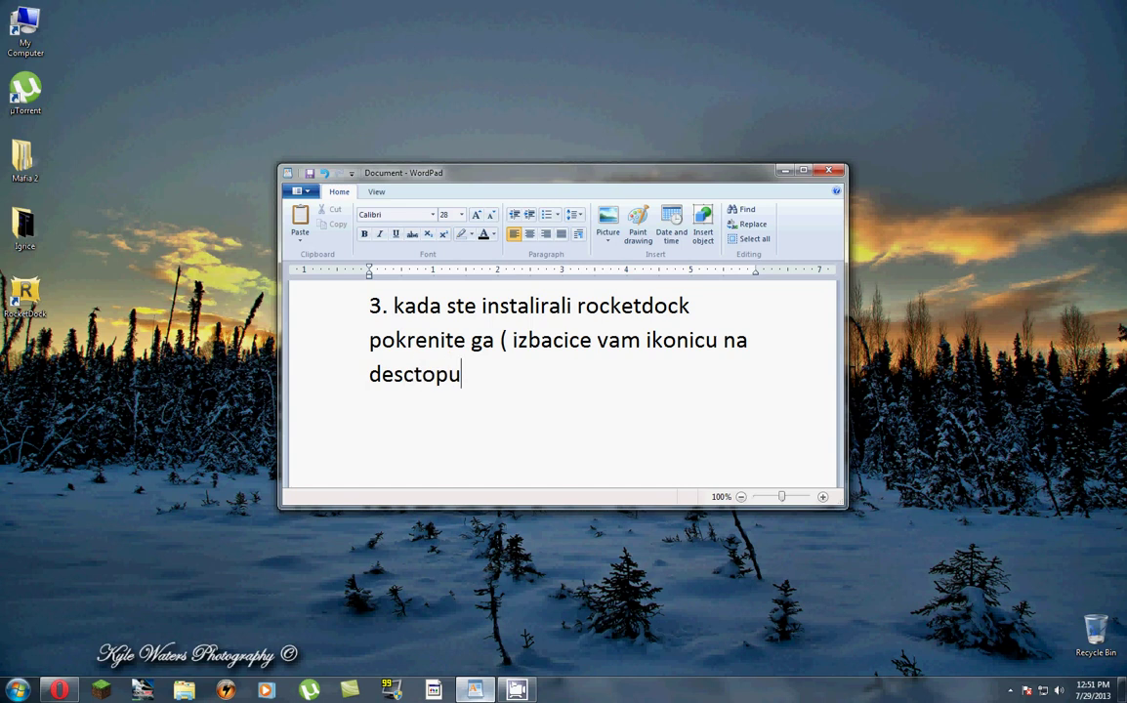
{"action": "type", "text": " )"}
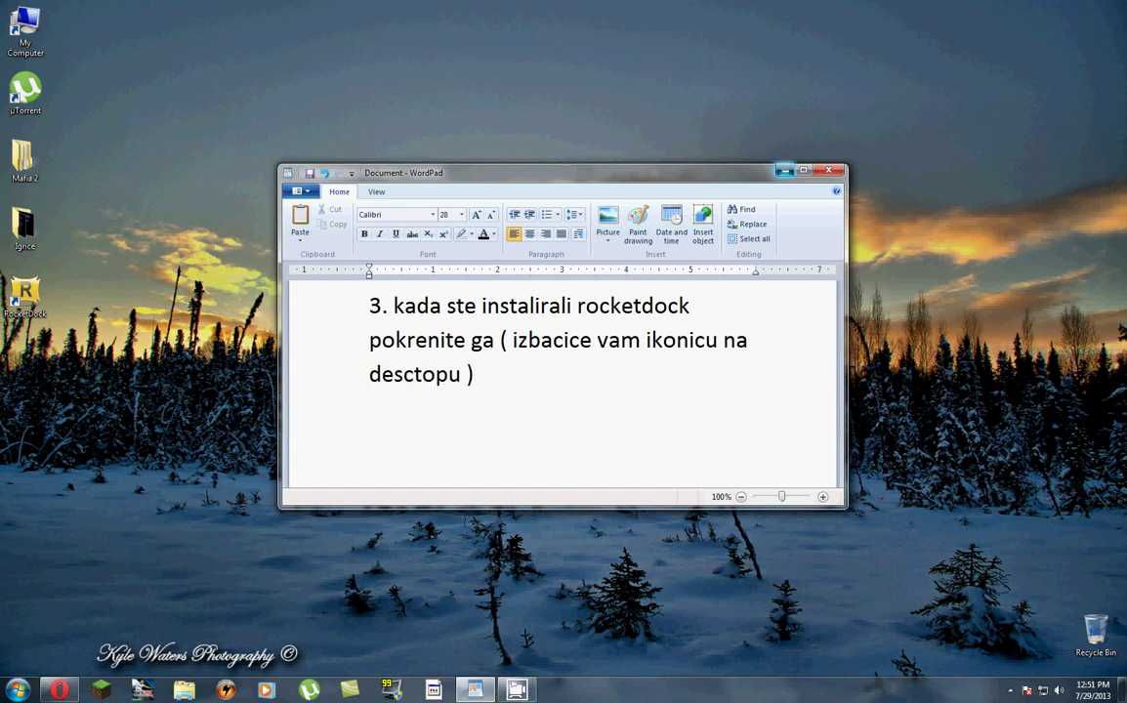
- Minimize the document window and launch RocketDock from its desktop icon
{"action": "left_click", "coordinate": [785, 171]}
{"action": "double_click", "coordinate": [26, 293]}
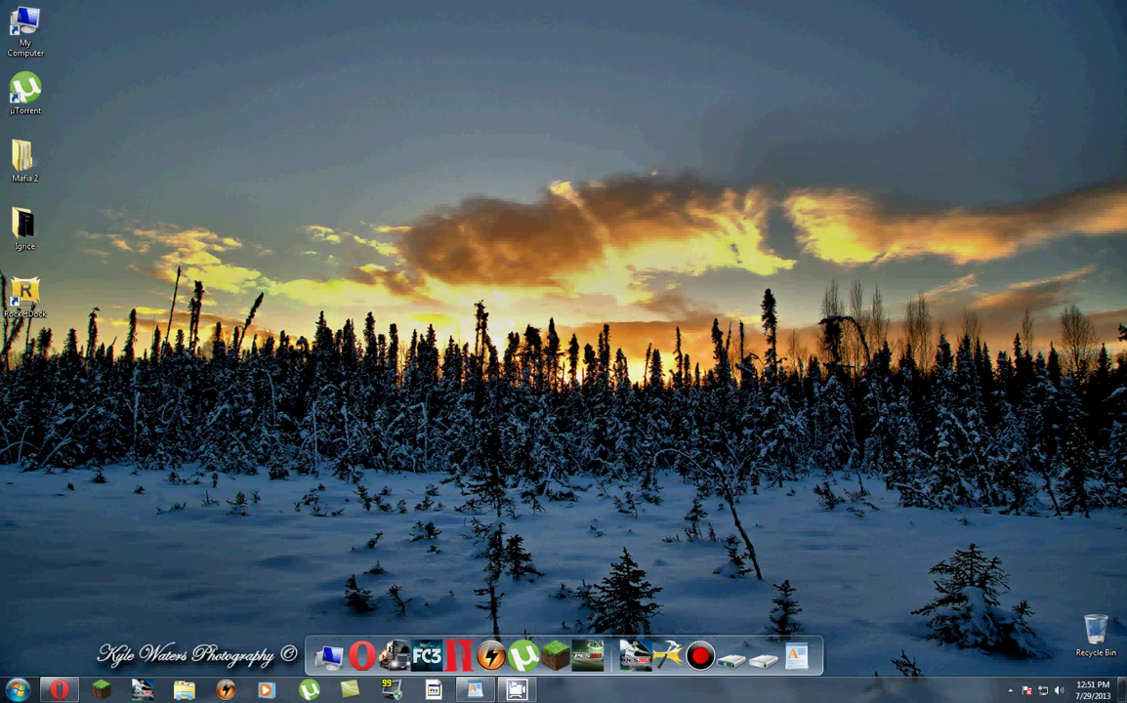
{"action": "left_click_drag", "start_coordinate": [260, 510], "coordinate": [370, 545]}
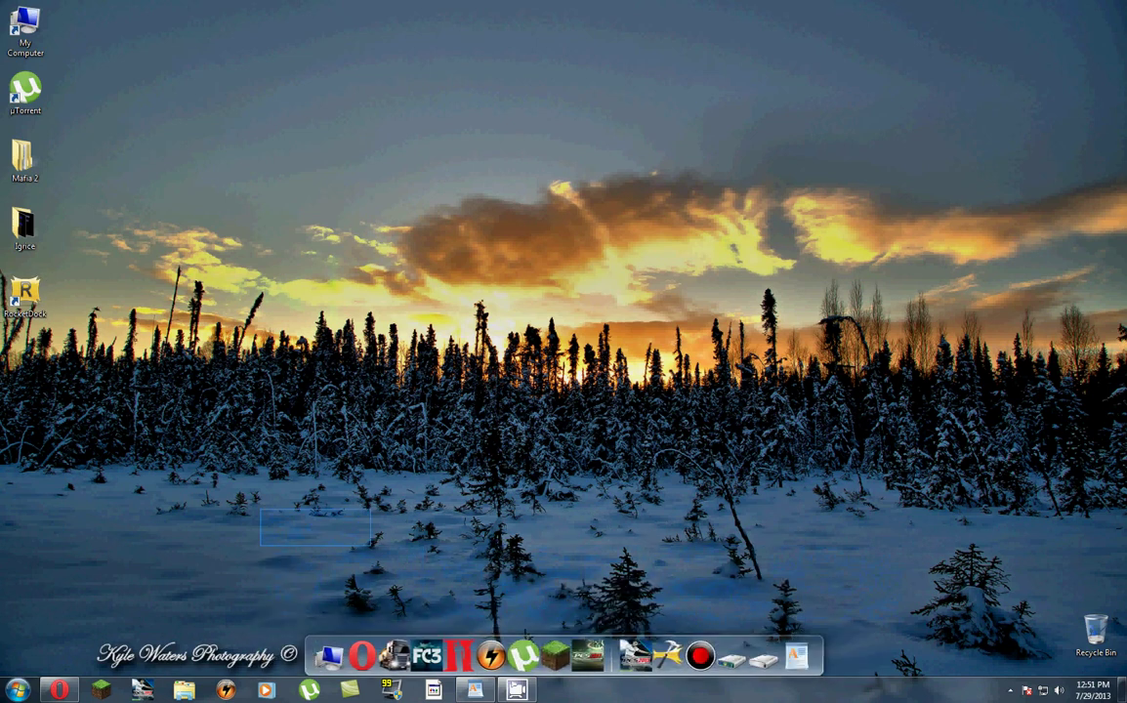
- Return to the WordPad document and replace its text with "I evo ga doleee :D"
{"action": "left_click", "coordinate": [475, 690]}
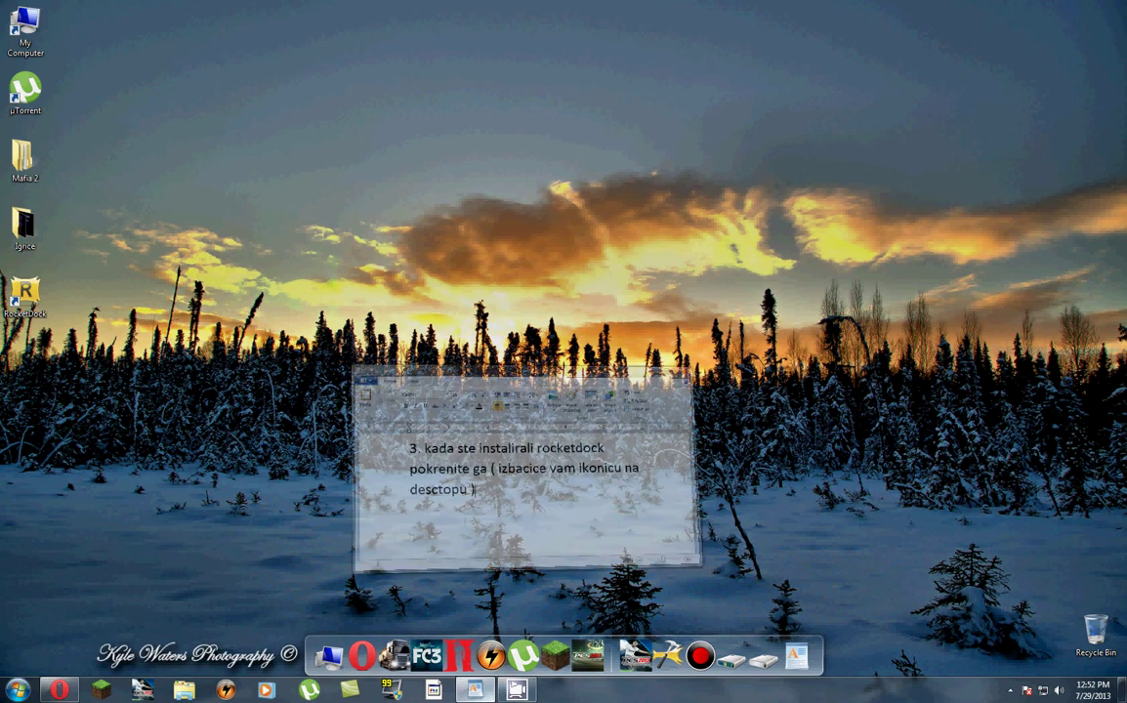
{"action": "key", "text": "BackSpace"}
{"action": "type", "text": "I evo ga doleee :D"}
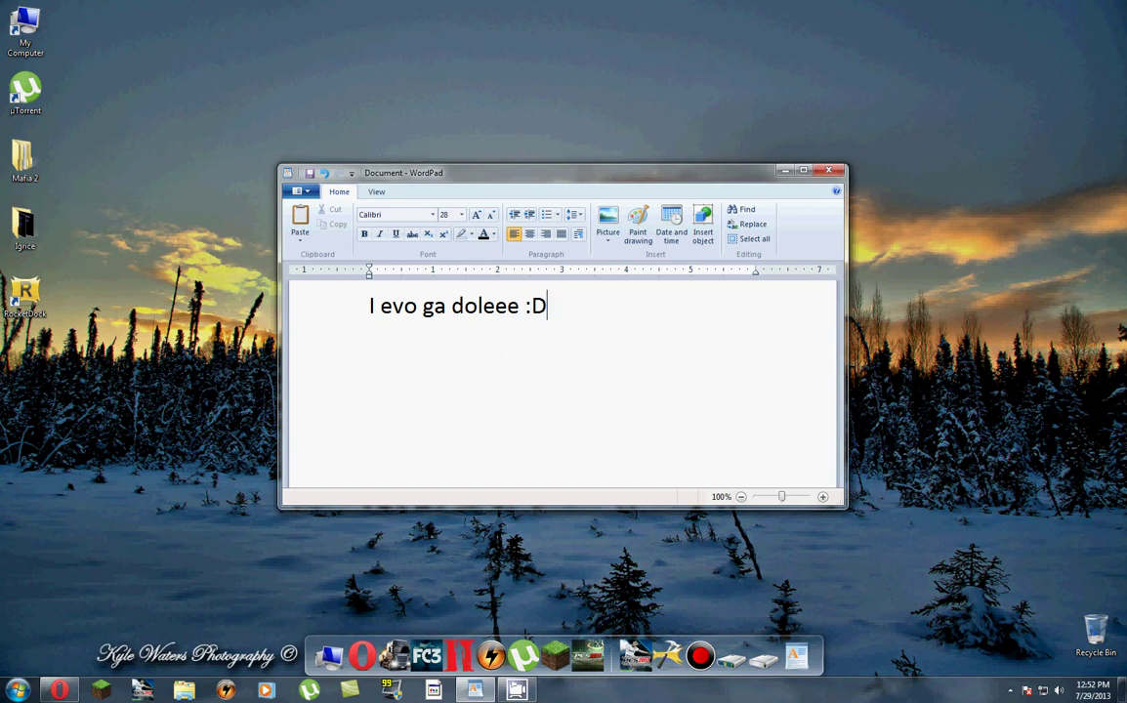
- Replace the document text with the two lines "a sada cu vam pokazati kako mozete" and "da ga pomerate"
{"action": "key", "text": "ctrl+a"}
{"action": "type", "text": "a sada"}
{"action": "key", "text": "BackSpace"}
{"action": "type", "text": "a cu"}
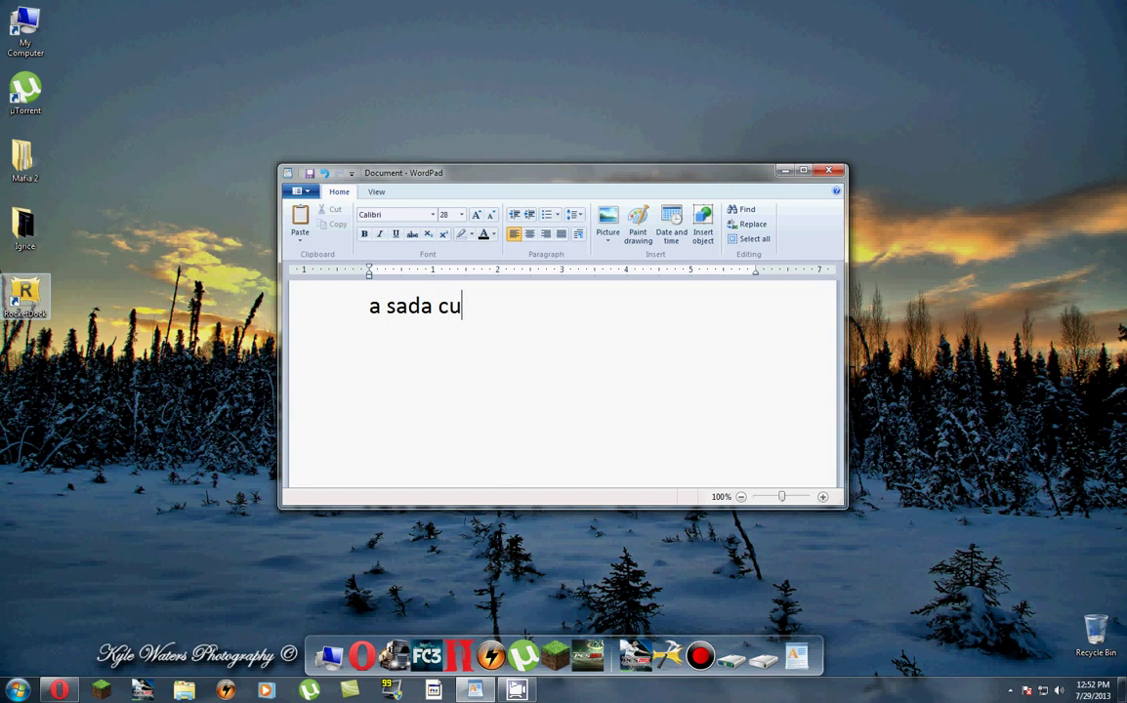
{"action": "type", "text": " vam po"}
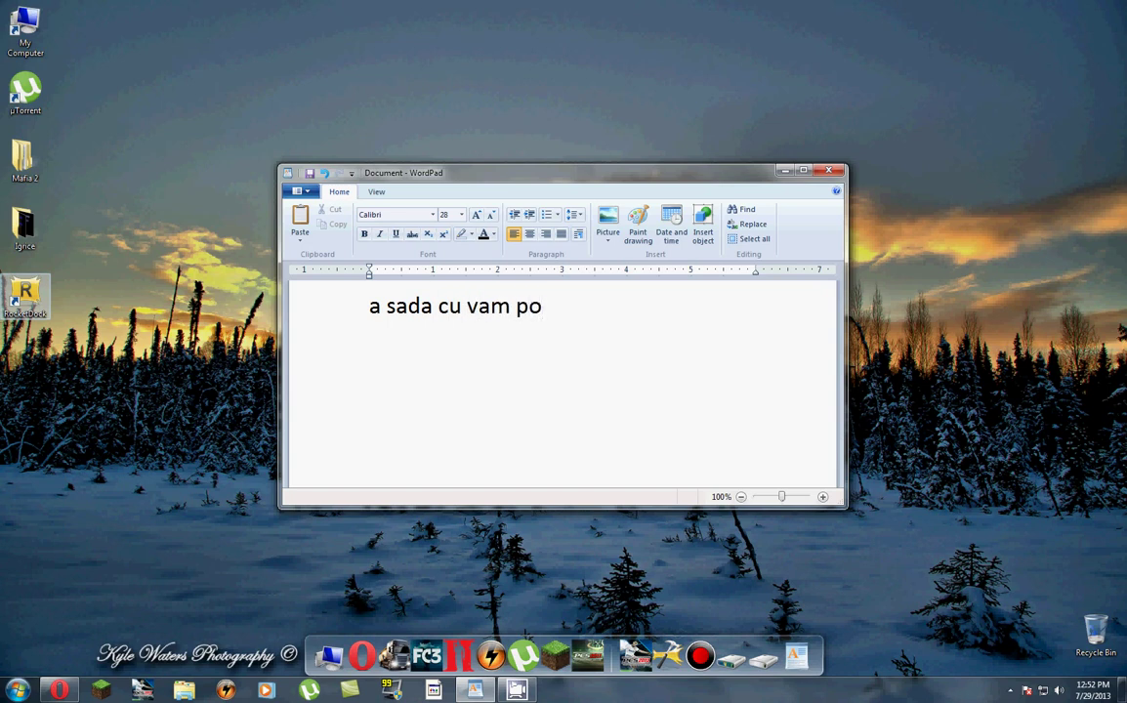
{"action": "type", "text": "kazati k"}
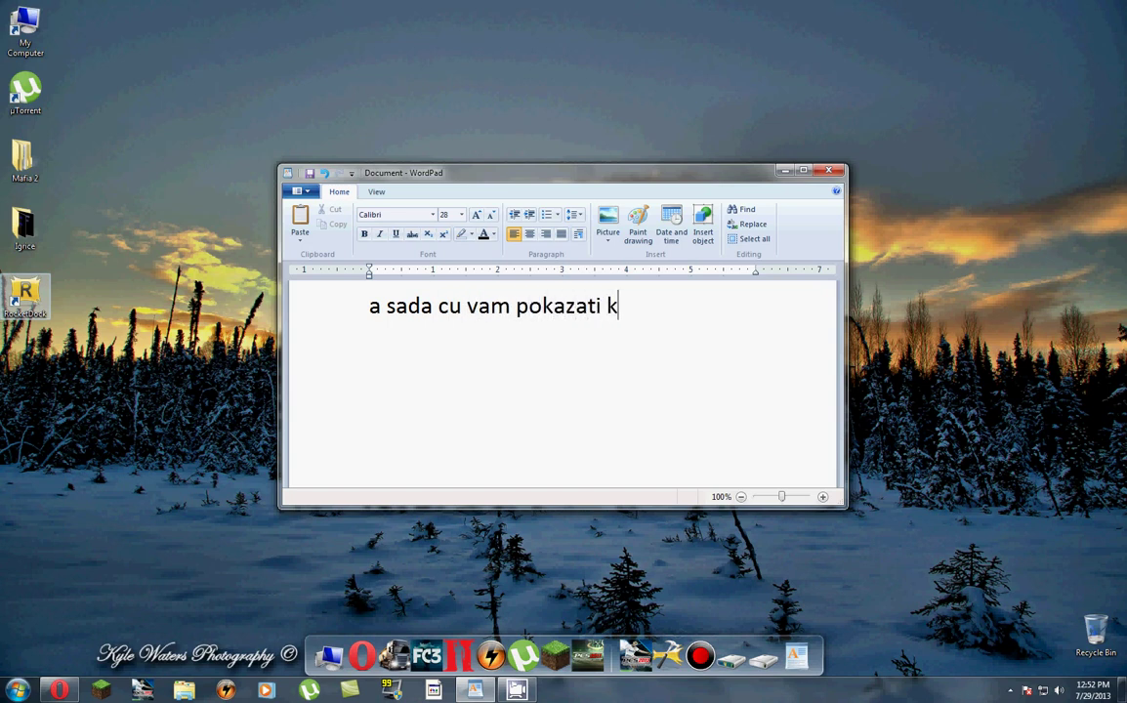
{"action": "type", "text": "ako mozeta"}
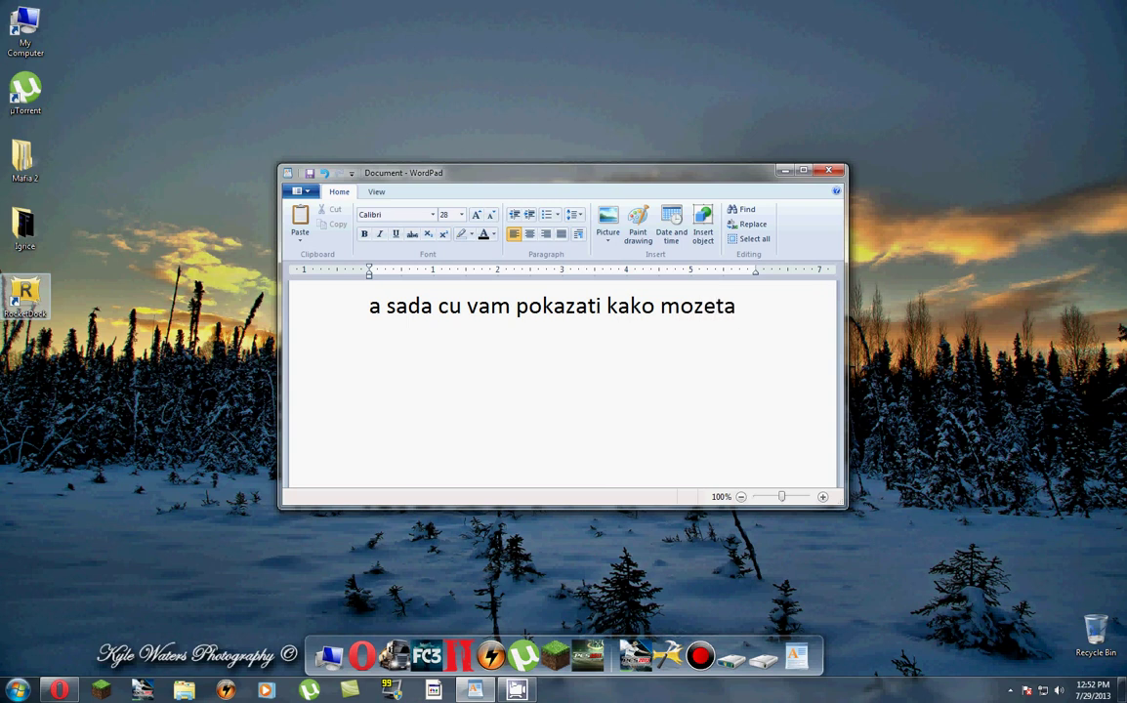
{"action": "key", "text": "BackSpace"}
{"action": "type", "text": "e"}
{"action": "key", "text": "Return"}
{"action": "type", "text": "da h"}
{"action": "key", "text": "BackSpace"}
{"action": "type", "text": "ga pom"}
{"action": "type", "text": "erate"}
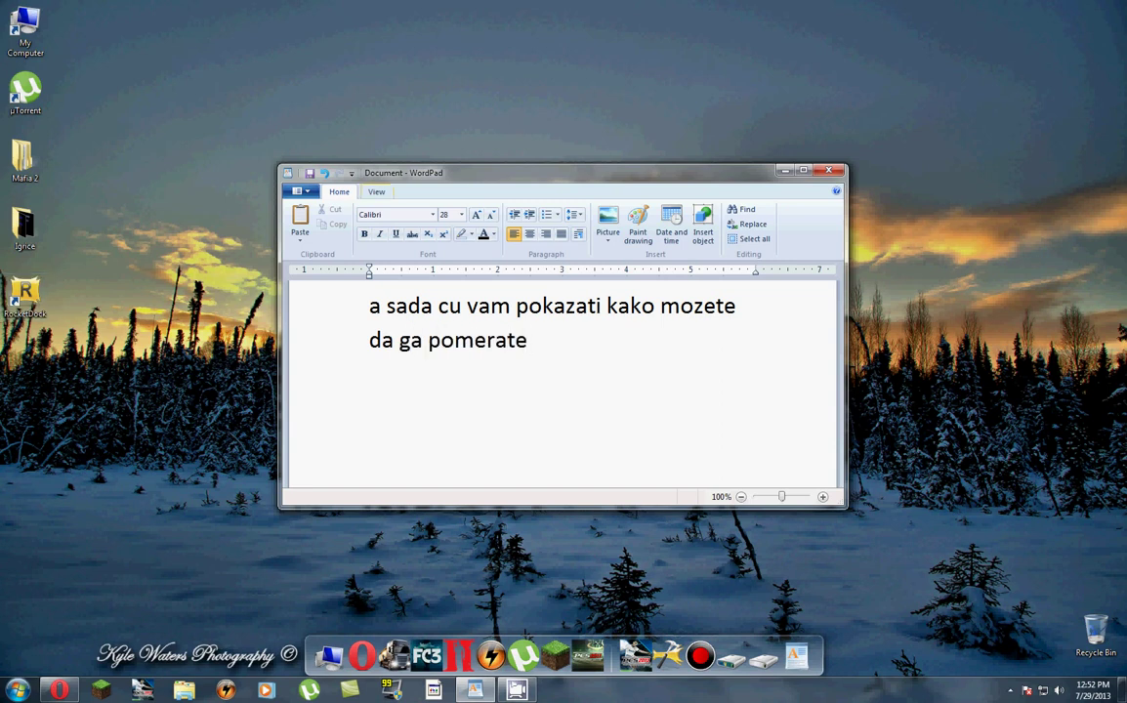
- Select both lines of text in the document
{"action": "key", "text": "ctrl+Home"}
{"action": "key", "text": "shift+End"}
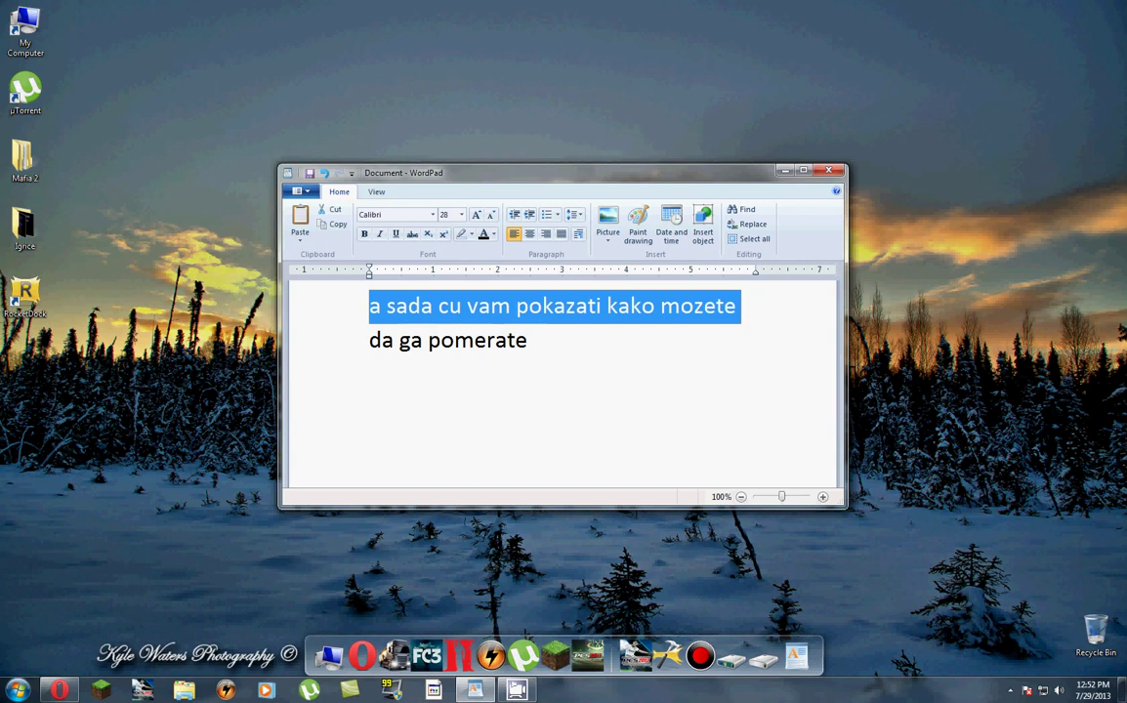
{"action": "key", "text": "shift+Down"}
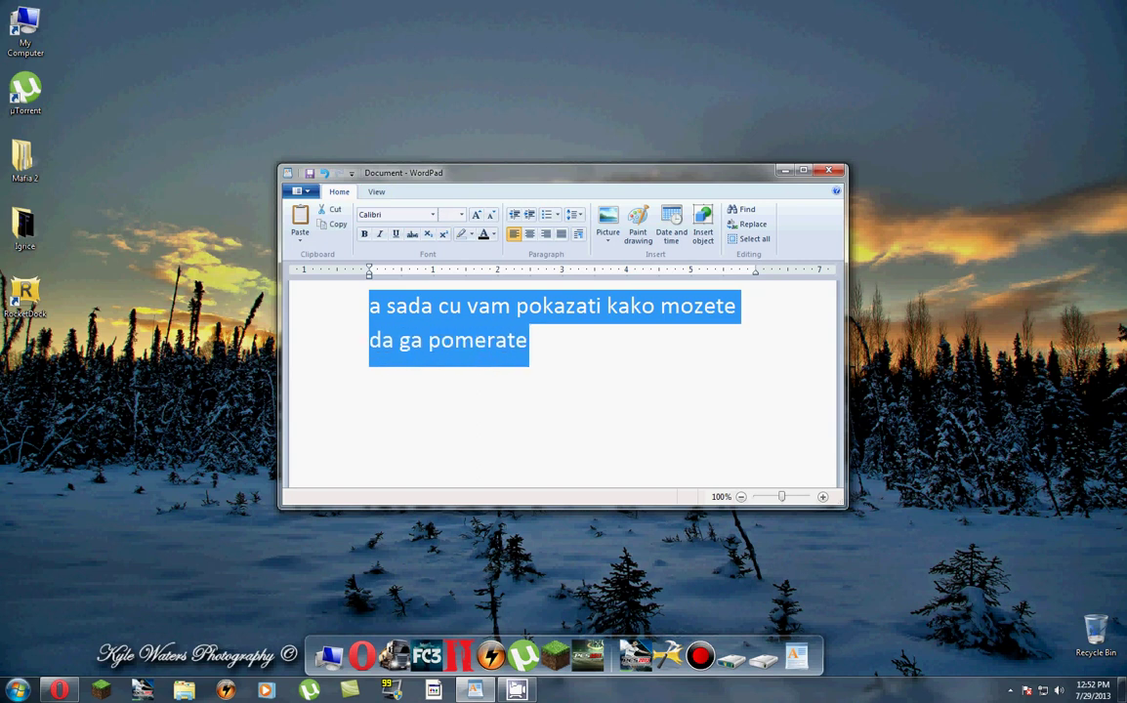
- Clear the WordPad window off the desktop and open RocketDock's Dock Settings
{"action": "key", "text": "super+Up"}
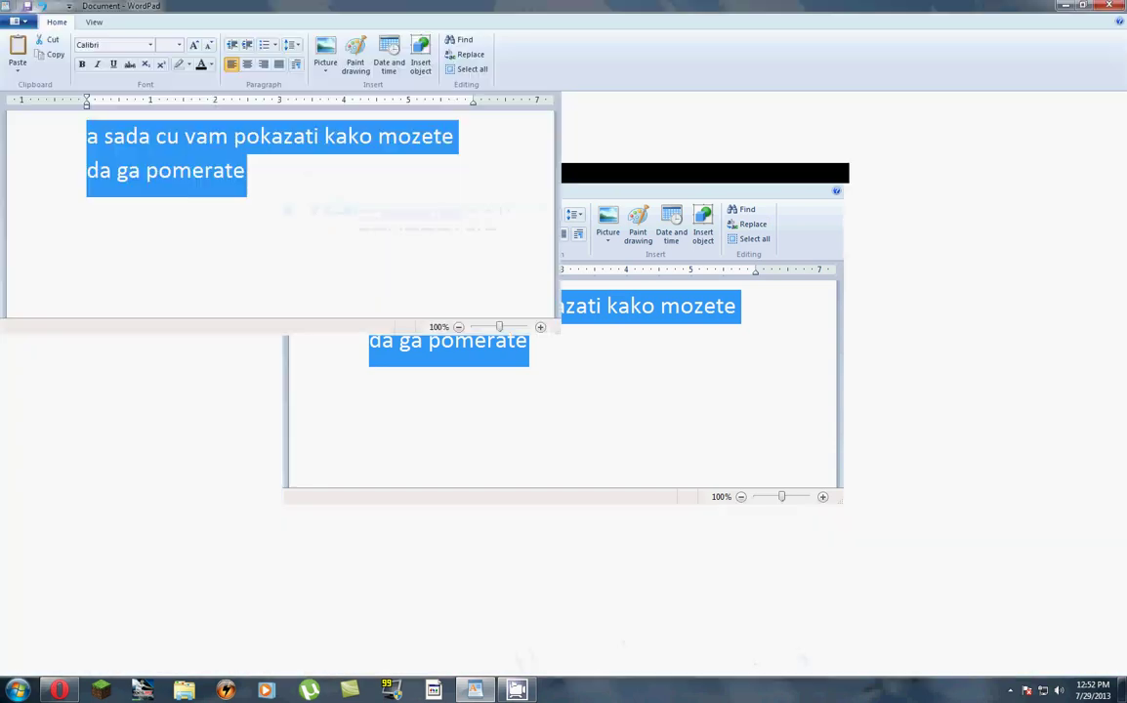
{"action": "key", "text": "super+d"}
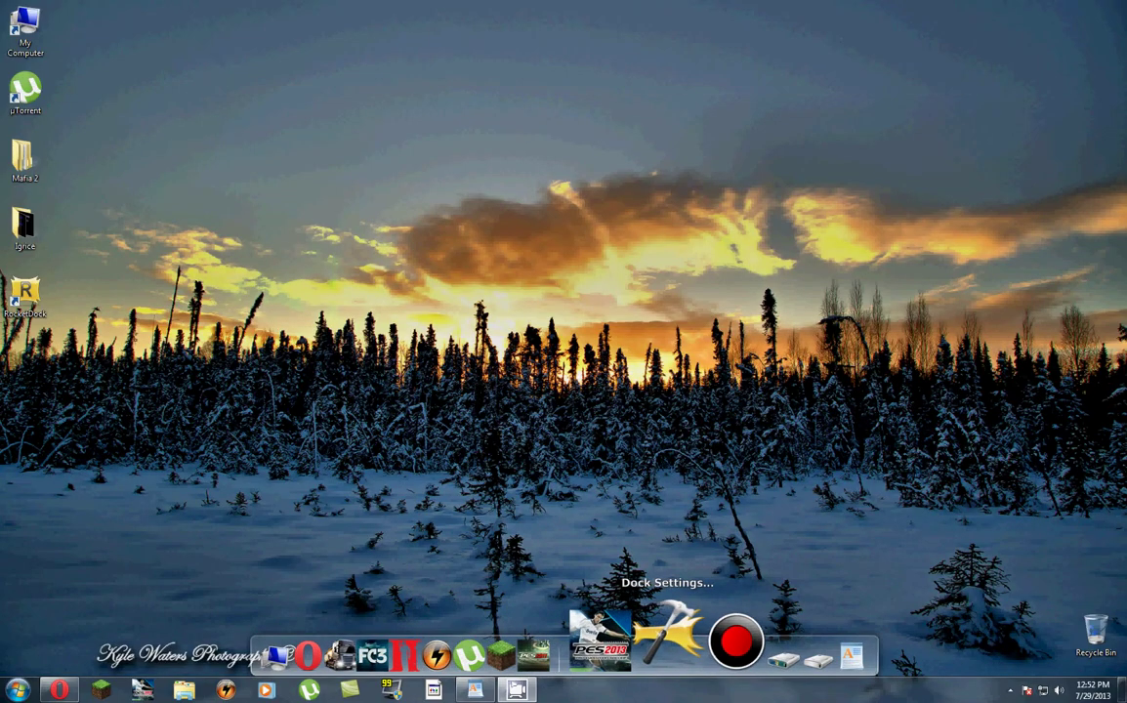
{"action": "left_click", "coordinate": [667, 637]}
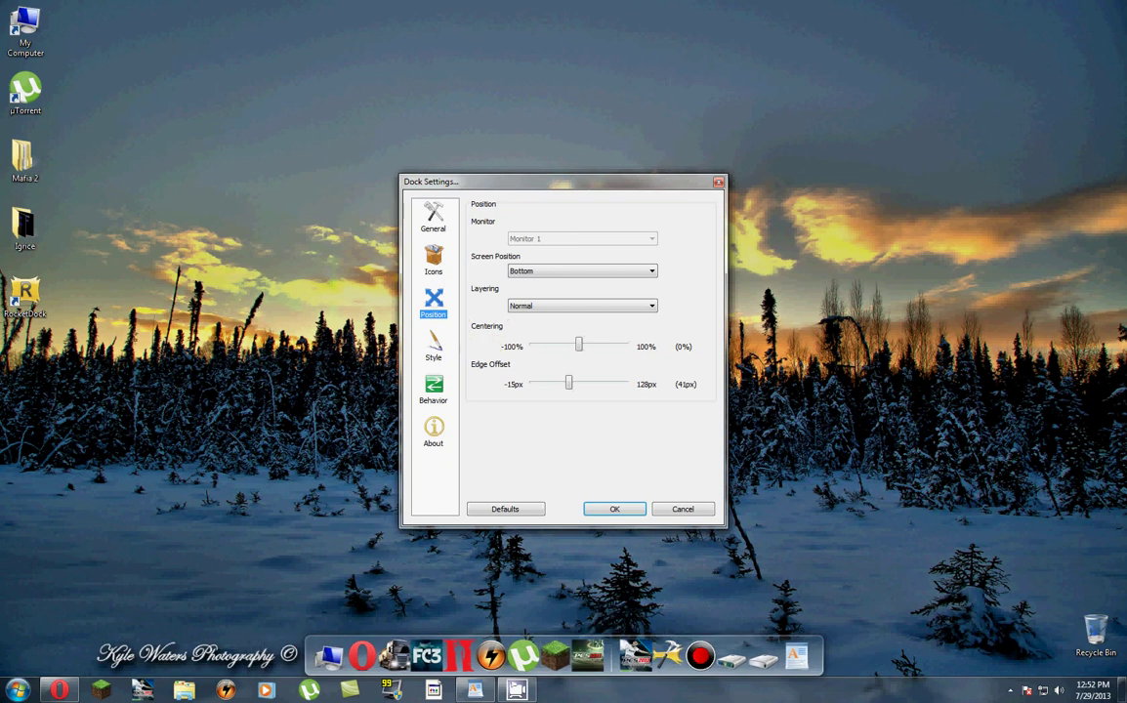
- Set the dock's centering to 1% and edge offset to 57px, with the screen position at Bottom
{"action": "left_click_drag", "start_coordinate": [579, 346], "coordinate": [580, 383]}
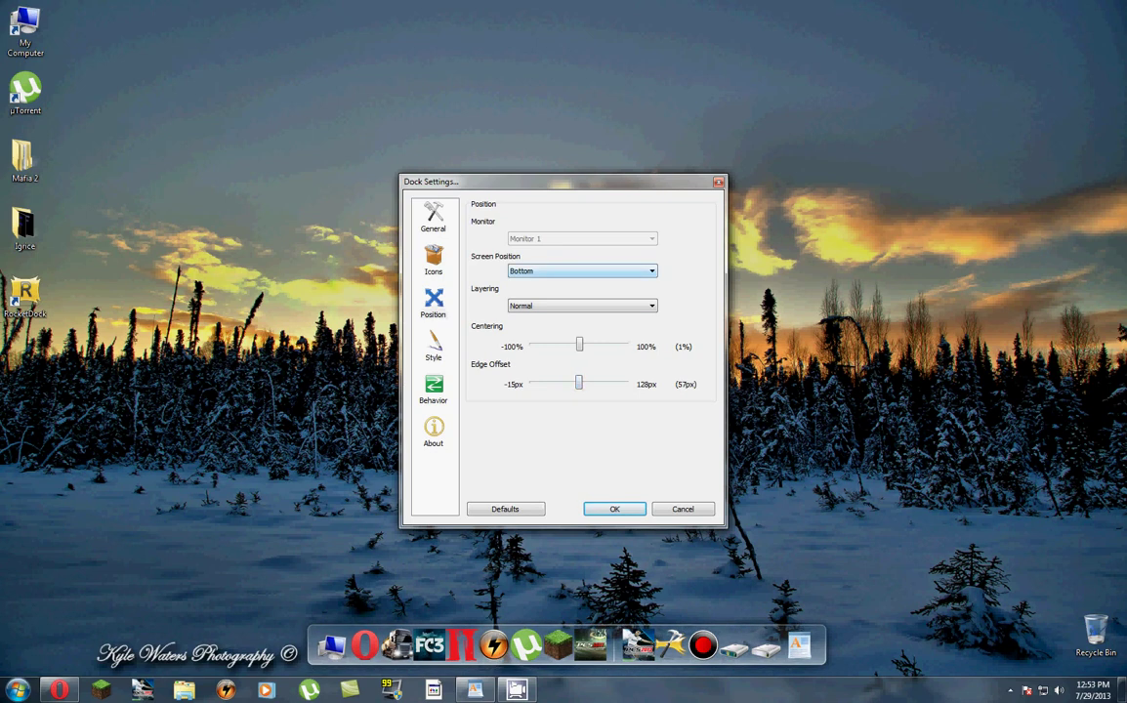
{"action": "left_click", "coordinate": [582, 271]}
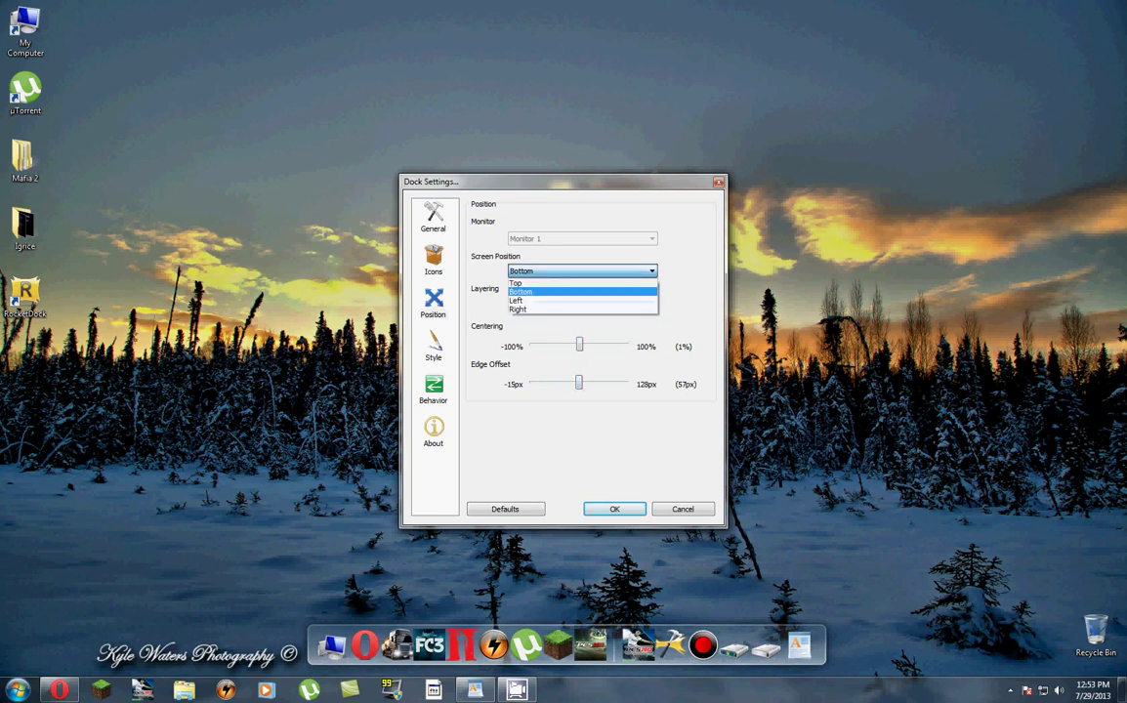
{"action": "key", "text": "Return"}
{"action": "key", "text": "alt+Down"}
{"action": "key", "text": "Down"}
{"action": "key", "text": "Return"}
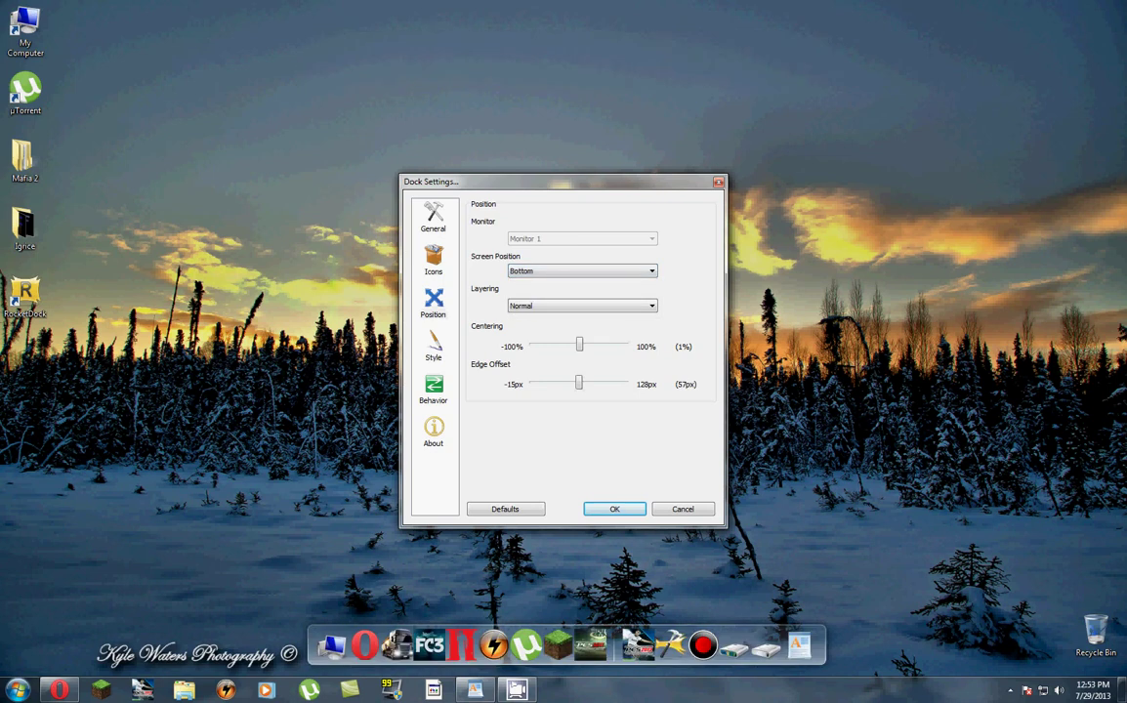
- Try the Left screen position for the dock and settle on Right
{"action": "key", "text": "alt+Down"}
{"action": "key", "text": "Down"}
{"action": "key", "text": "Return"}
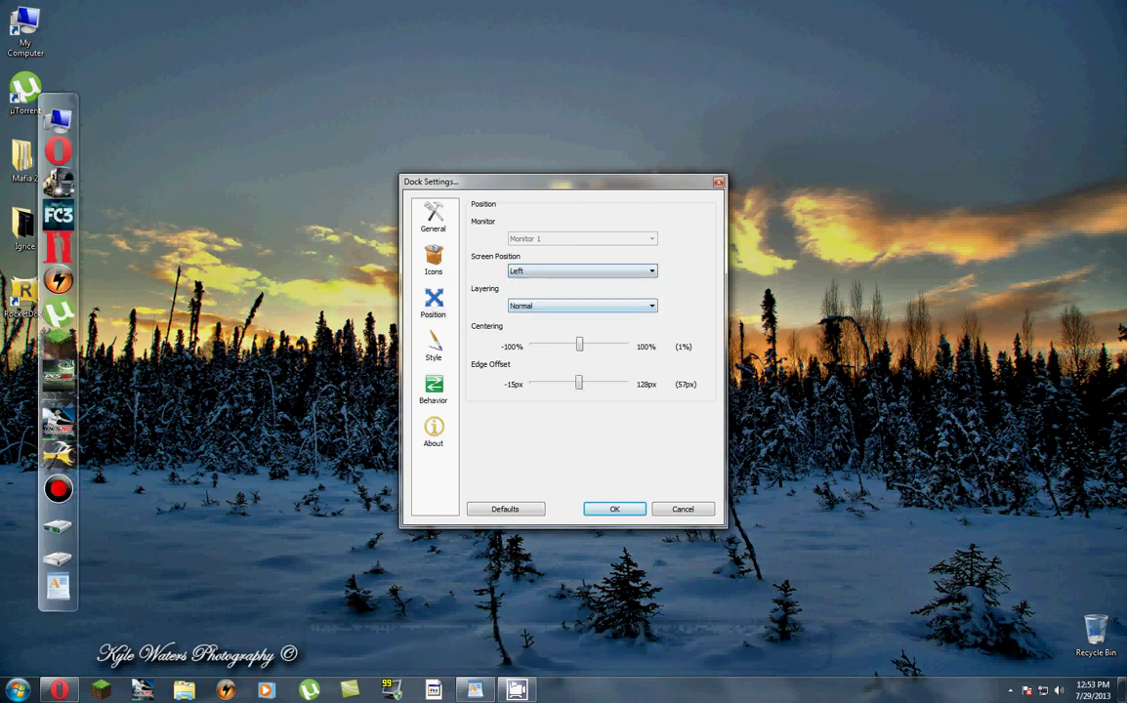
{"action": "key", "text": "alt+Down"}
{"action": "key", "text": "Down"}
{"action": "key", "text": "Return"}
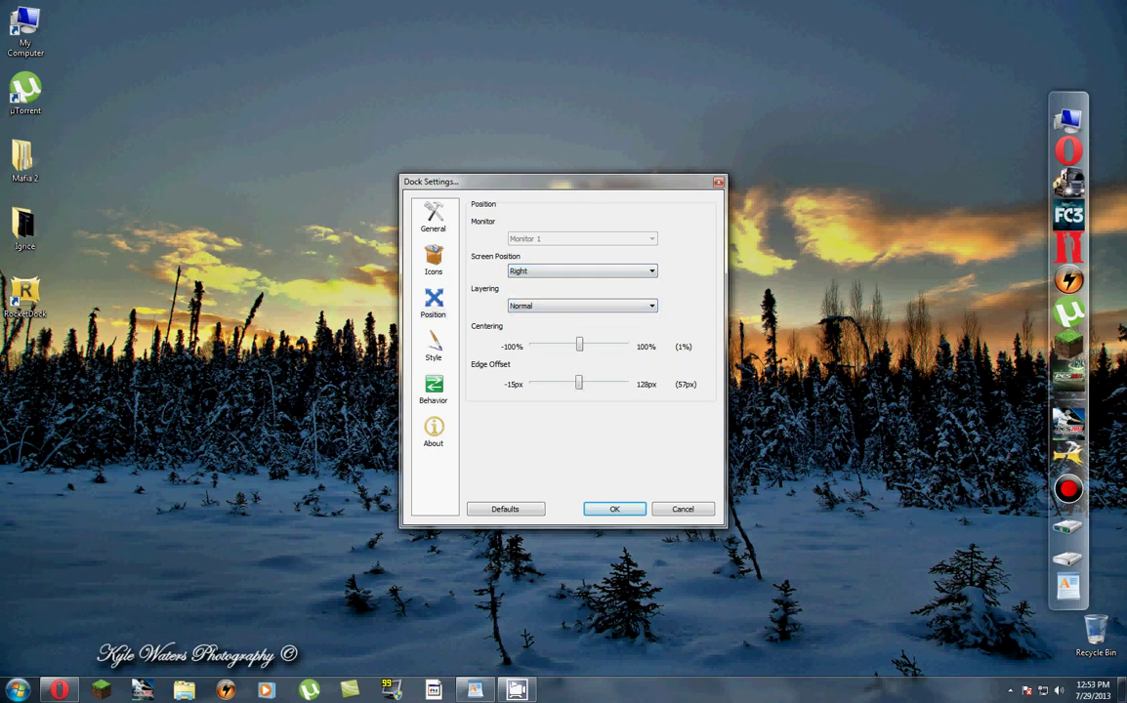
- Try different centering values for the dock, set centering to -96% and edge offset to 1px, and apply the settings
{"action": "key", "text": "Tab"}
{"action": "key", "text": "Tab"}
{"action": "key", "text": "Page_Down"}
{"action": "key", "text": "Page_Down"}
{"action": "key", "text": "Page_Down"}
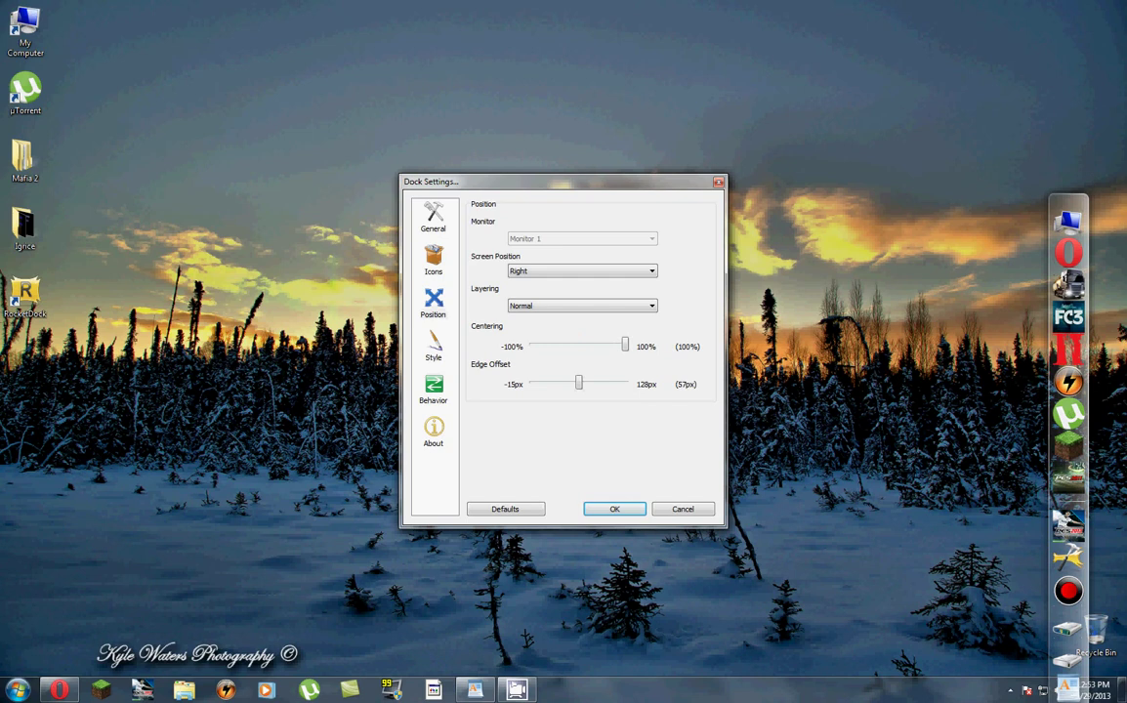
{"action": "left_click_drag", "start_coordinate": [625, 345], "coordinate": [535, 345]}
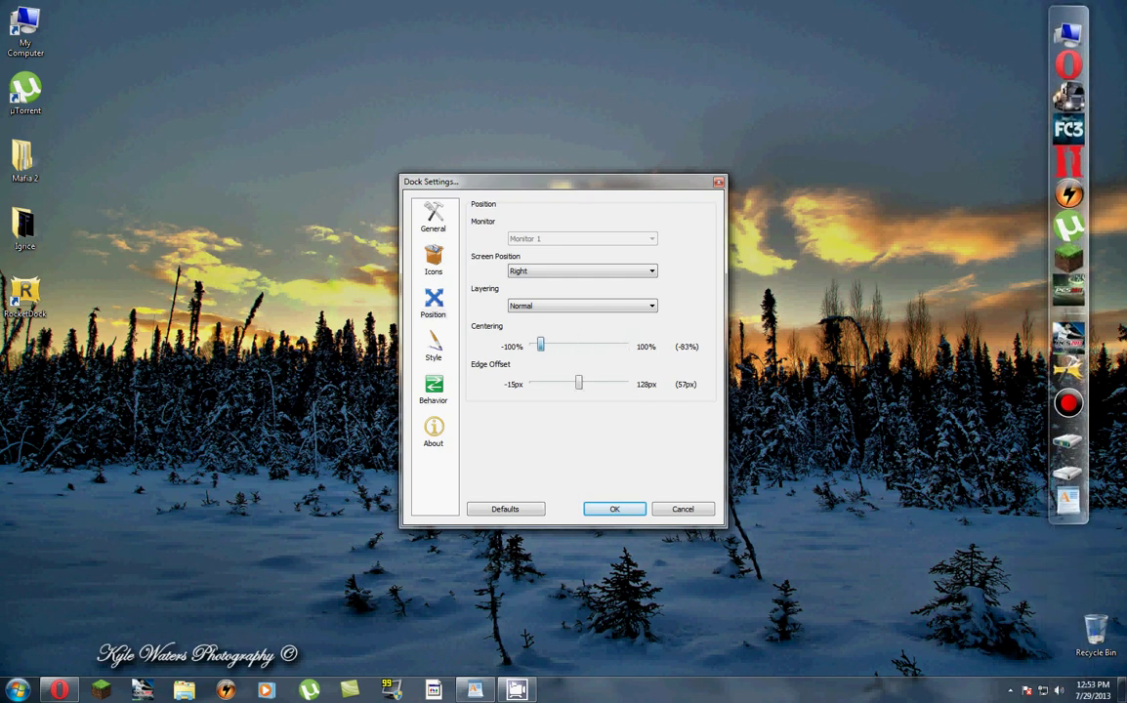
{"action": "left_click_drag", "start_coordinate": [578, 384], "coordinate": [543, 384]}
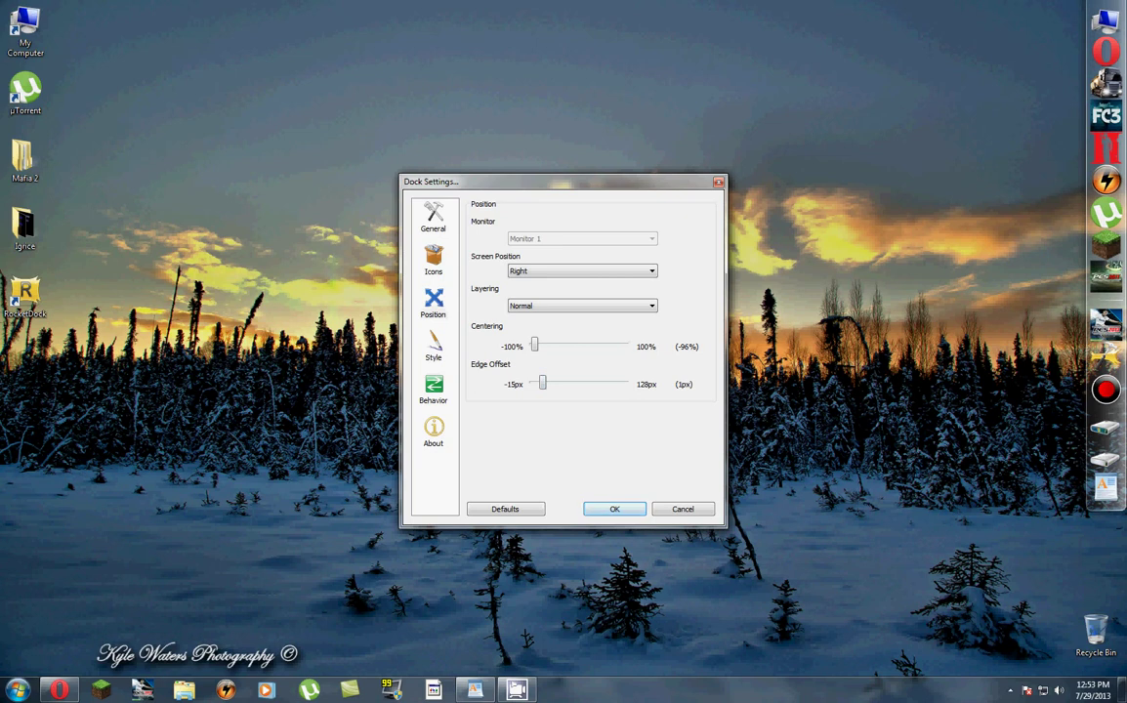
{"action": "key", "text": "Return"}
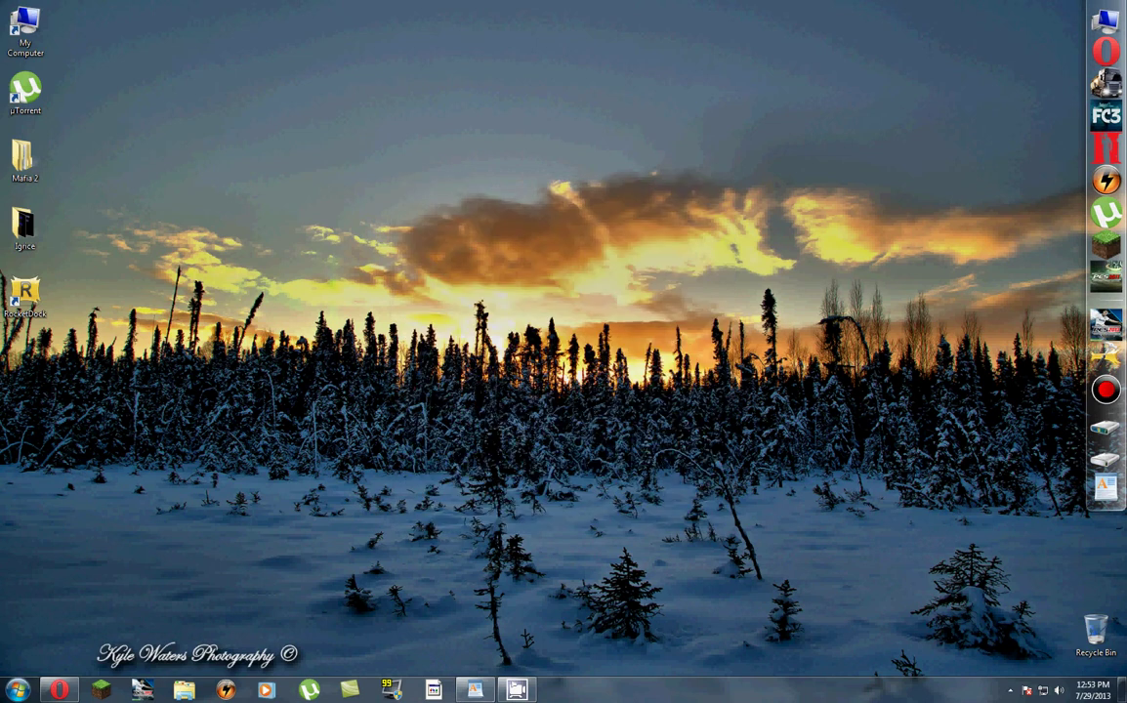
- Bring the WordPad document back up in a smaller, non-maximized window and delete its selected text
{"action": "left_click", "coordinate": [517, 690]}
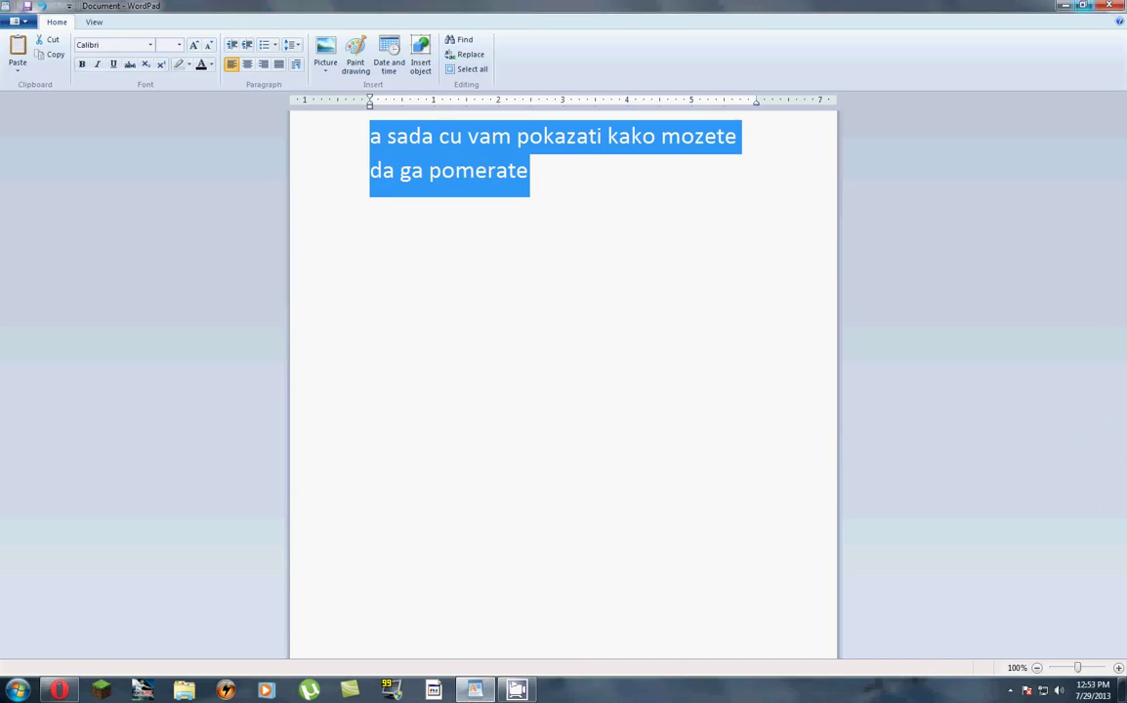
{"action": "double_click", "coordinate": [982, 5]}
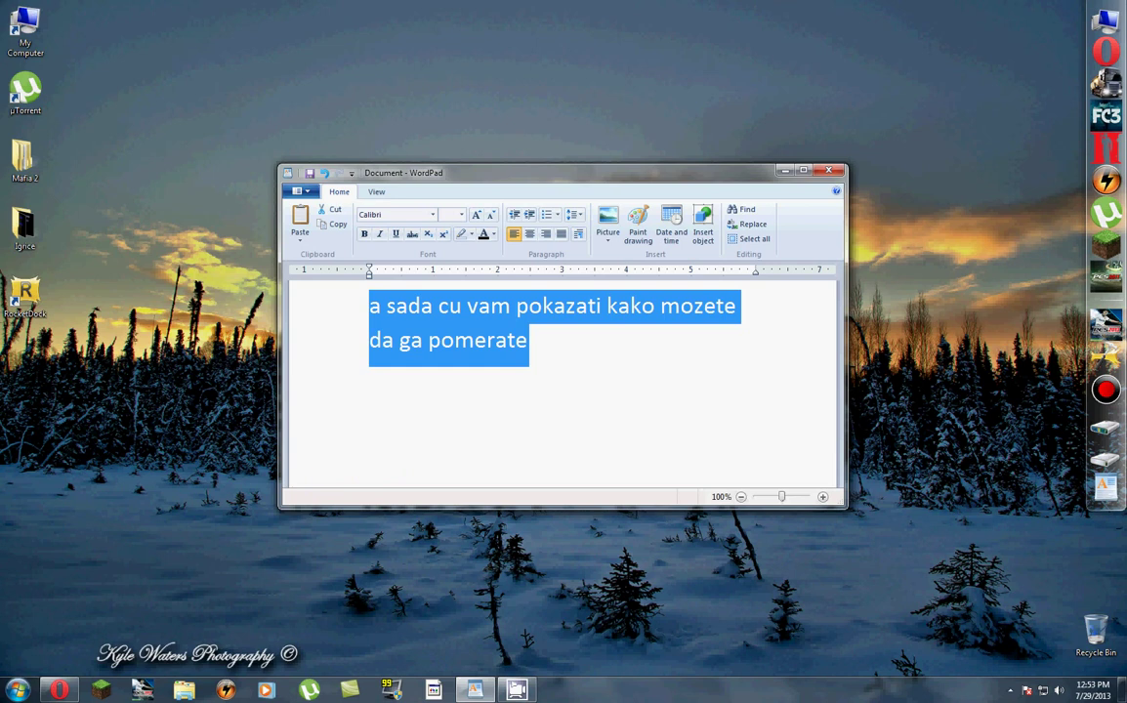
{"action": "key", "text": "Delete"}
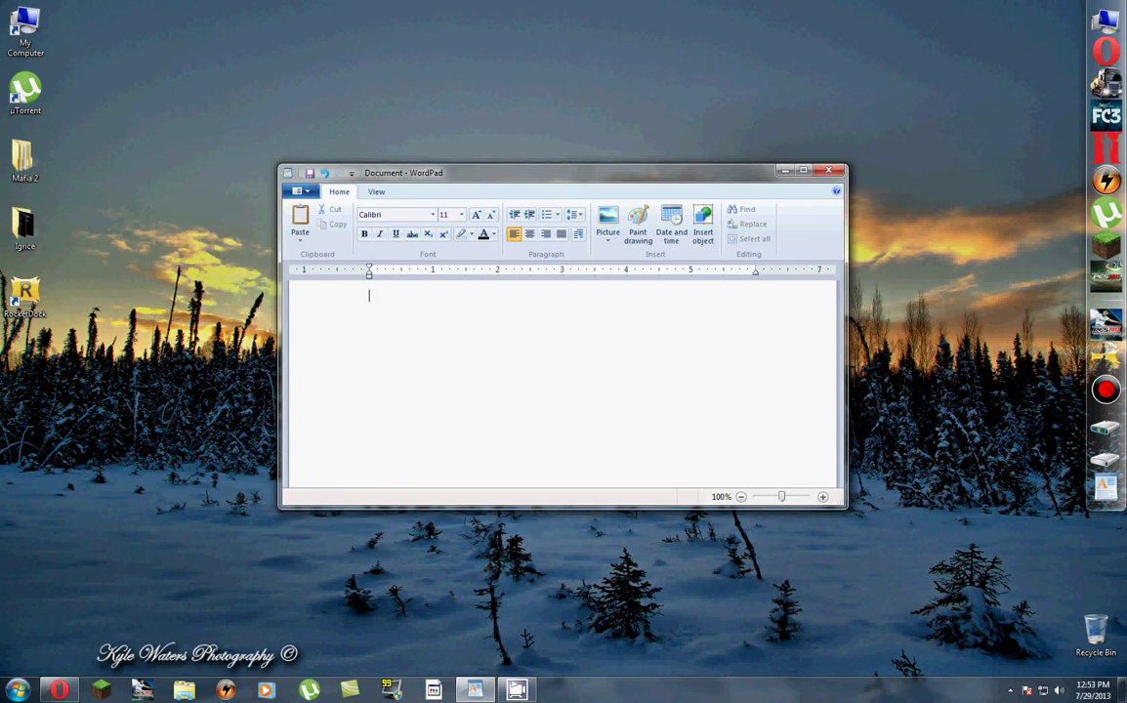
- Write "To bi bilo to hvala vam sto ste gledali ovaj video i nadam se da ste nesto naucili :D Pozzz :D" at font size 28
{"action": "left_click", "coordinate": [461, 214]}
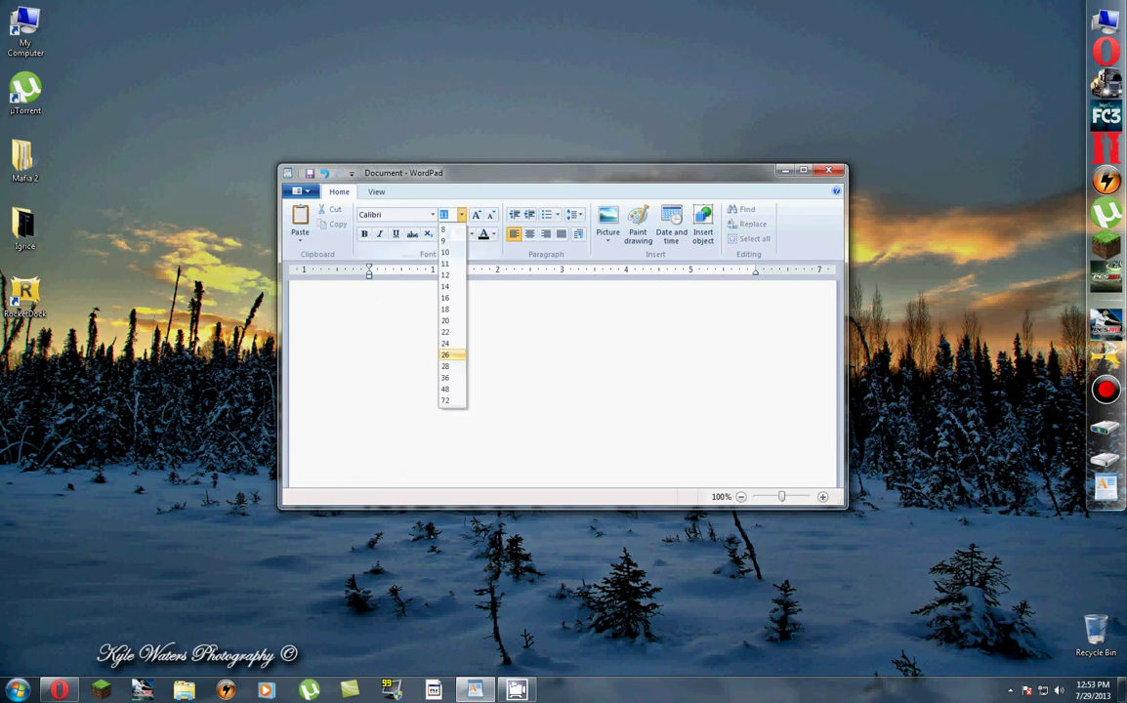
{"action": "left_click", "coordinate": [447, 360]}
{"action": "type", "text": "To bi"}
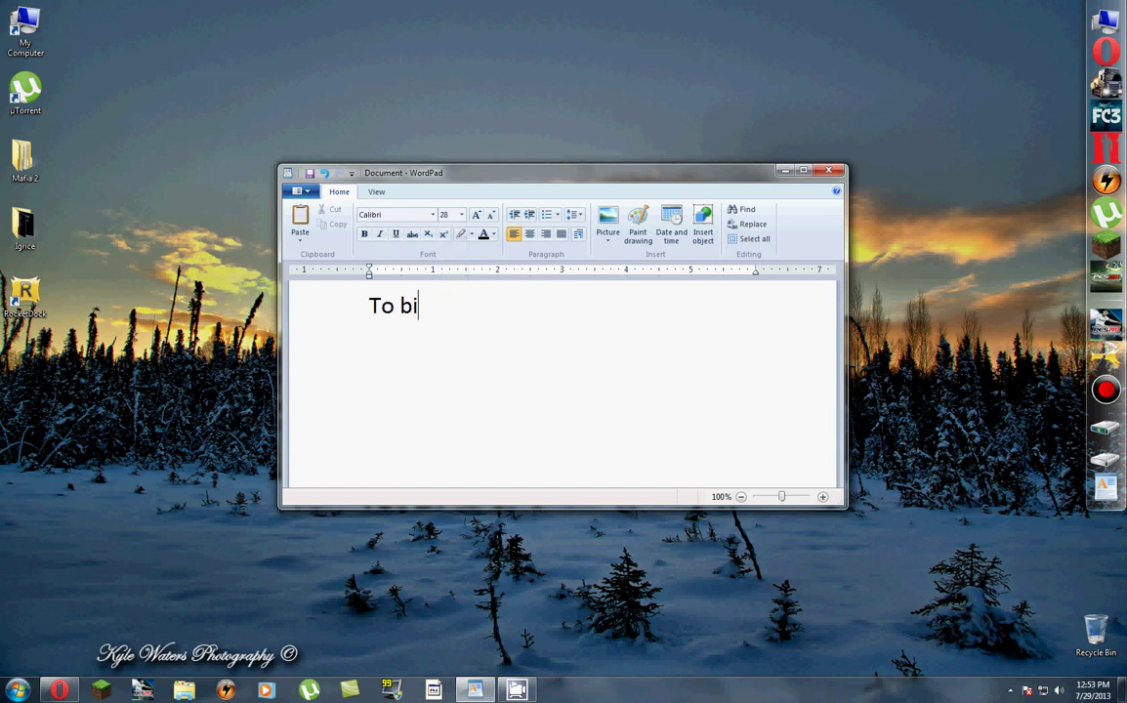
{"action": "type", "text": " bilo to hvala va"}
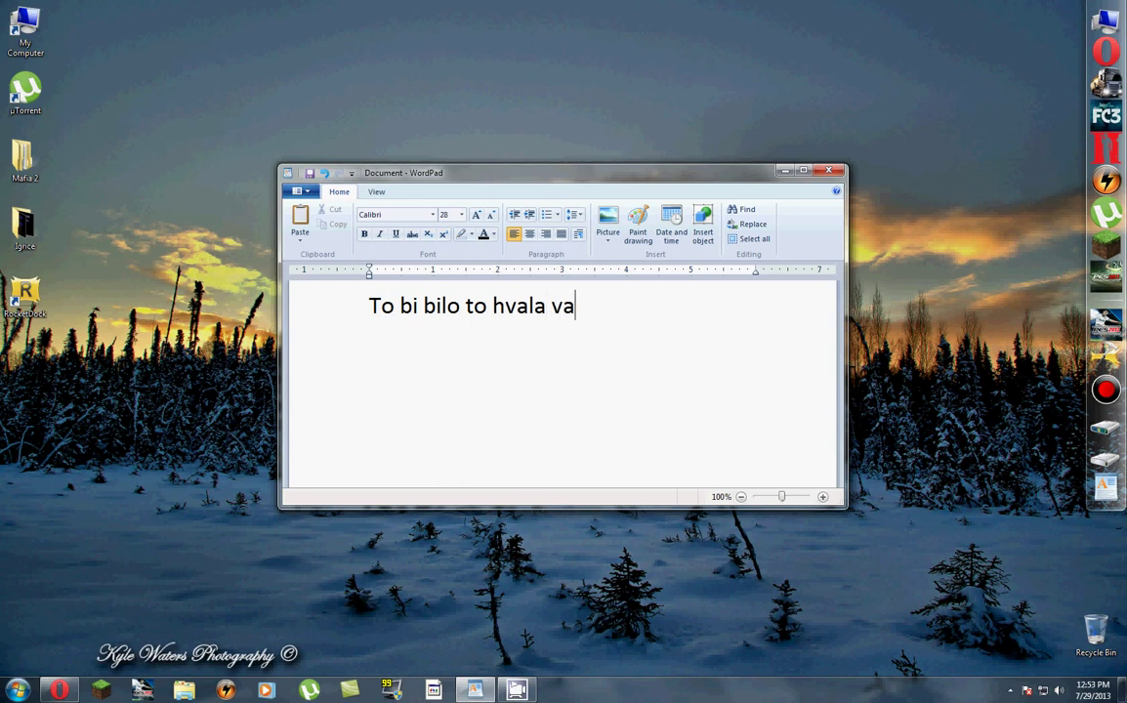
{"action": "type", "text": "m sto ste"}
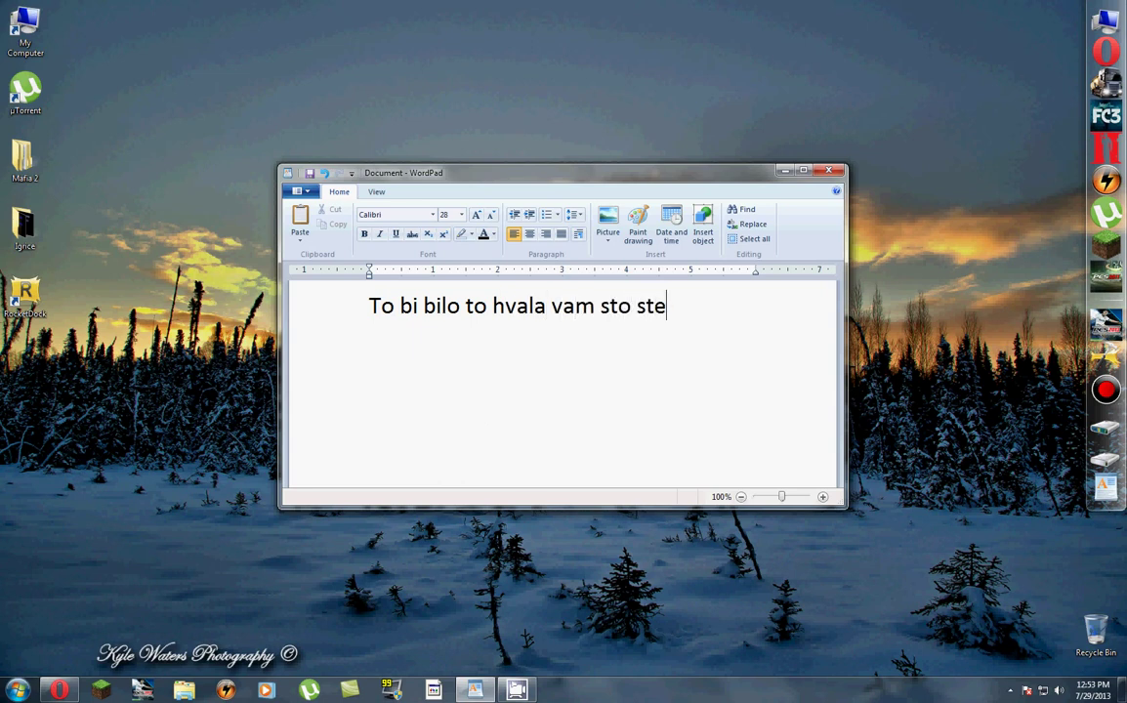
{"action": "type", "text": " gledal"}
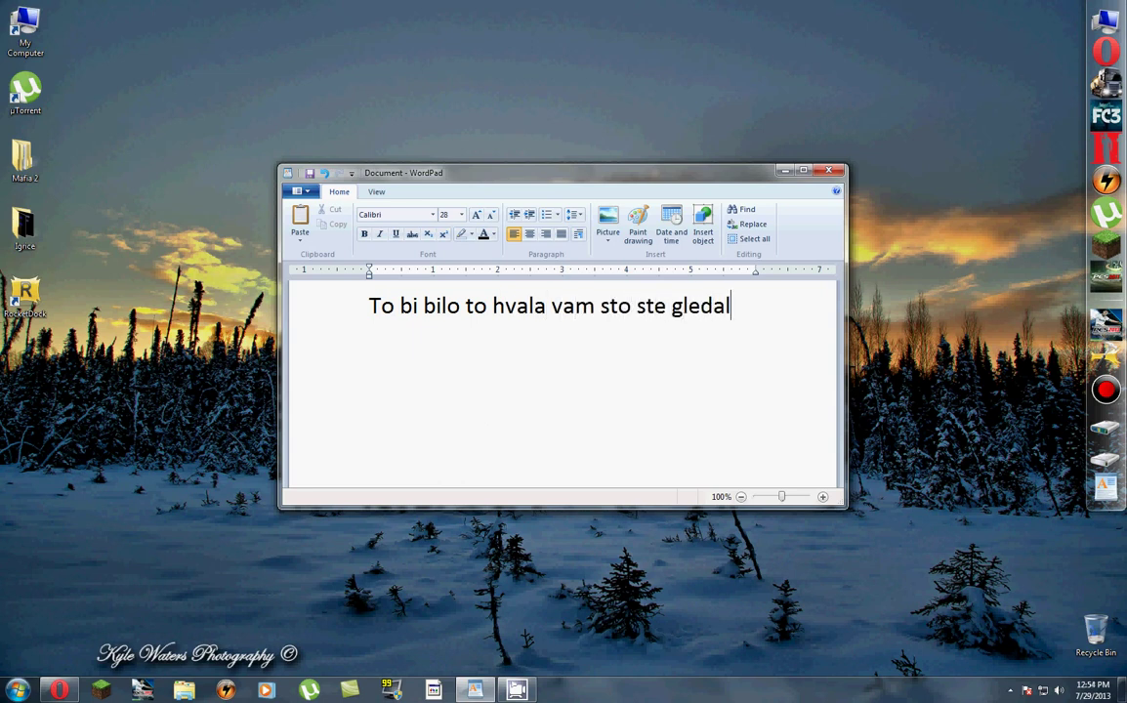
{"action": "type", "text": "i ovaj video i n"}
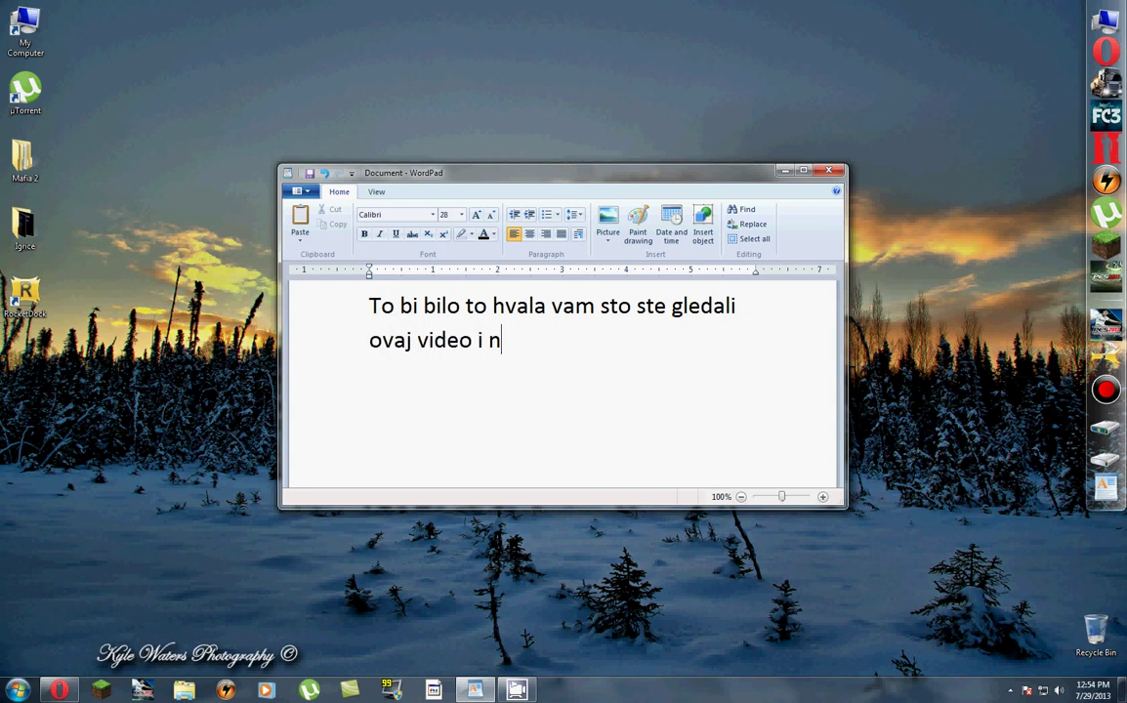
{"action": "type", "text": "adam s"}
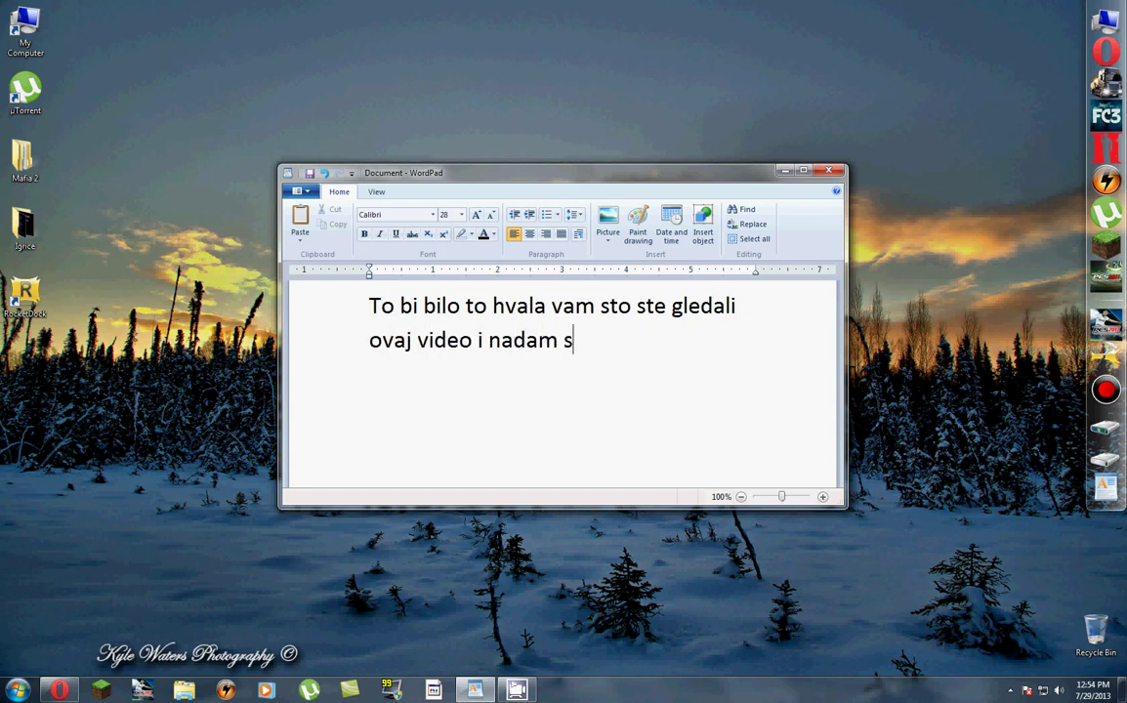
{"action": "type", "text": "e da ste n"}
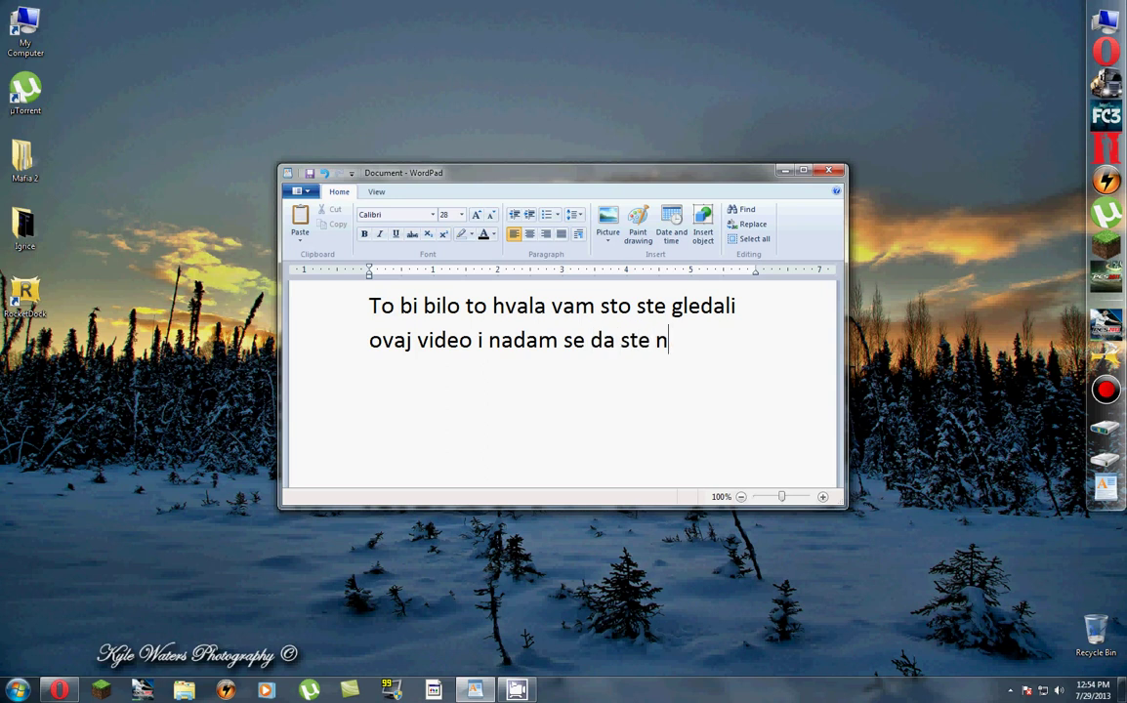
{"action": "type", "text": "esto nauc"}
{"action": "type", "text": "ili "}
{"action": "type", "text": ":D"}
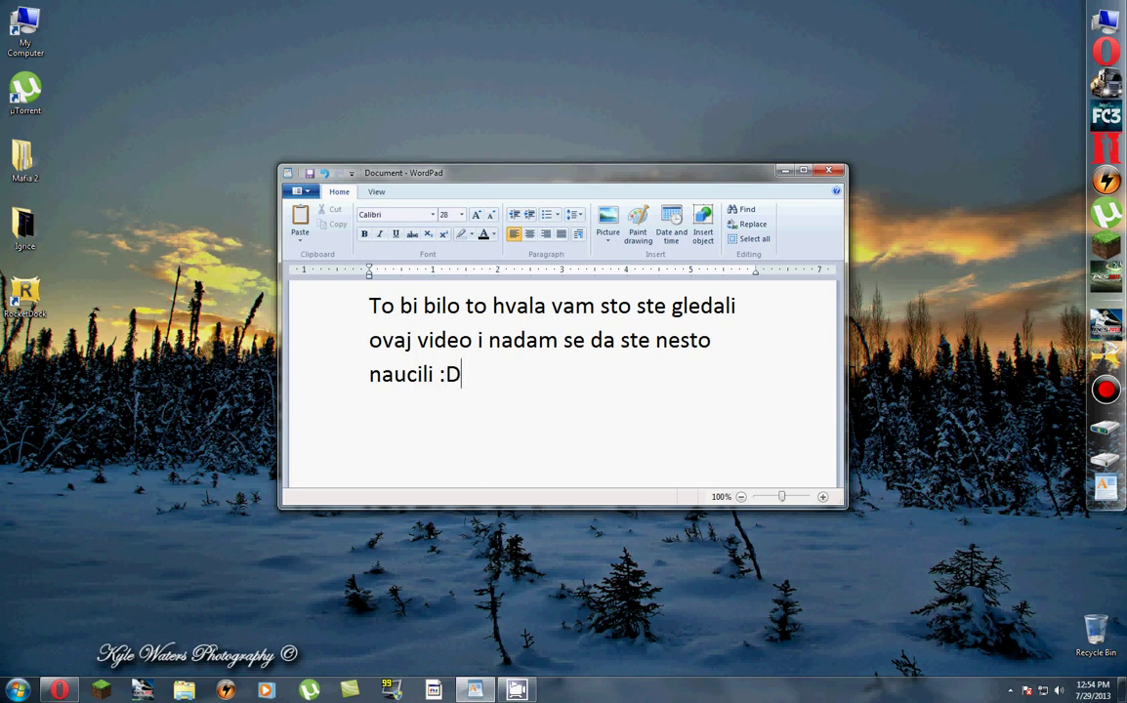
{"action": "type", "text": " Pozzz :D"}
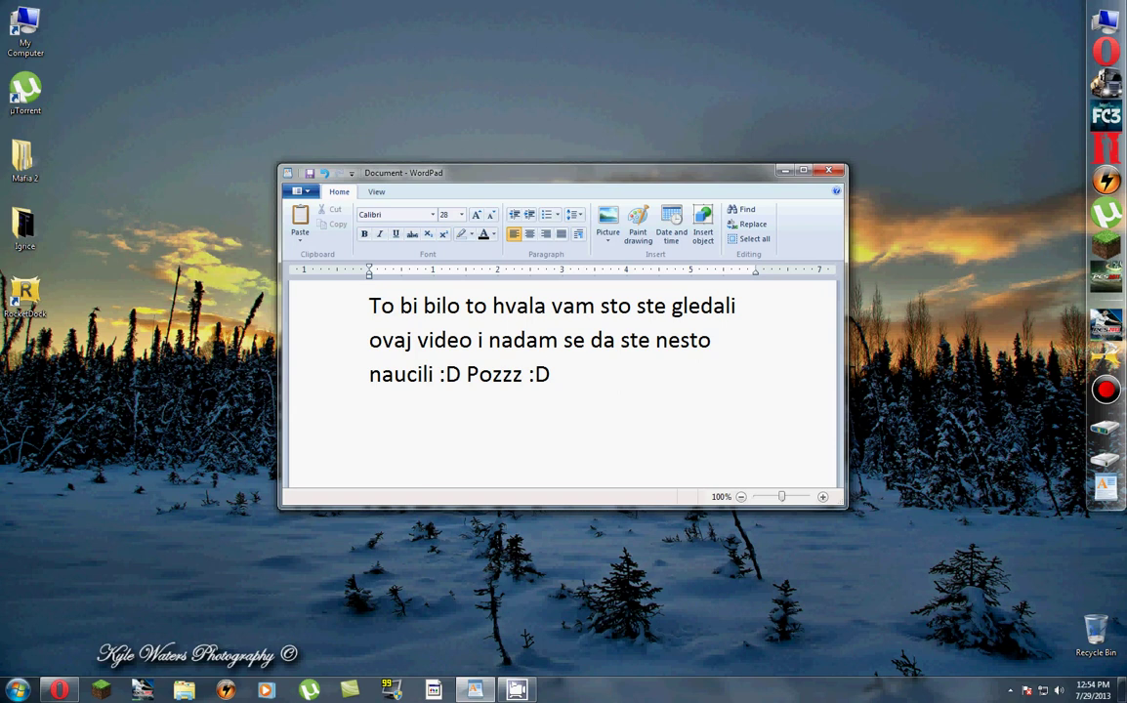
{"action": "right_click", "coordinate": [517, 690]}
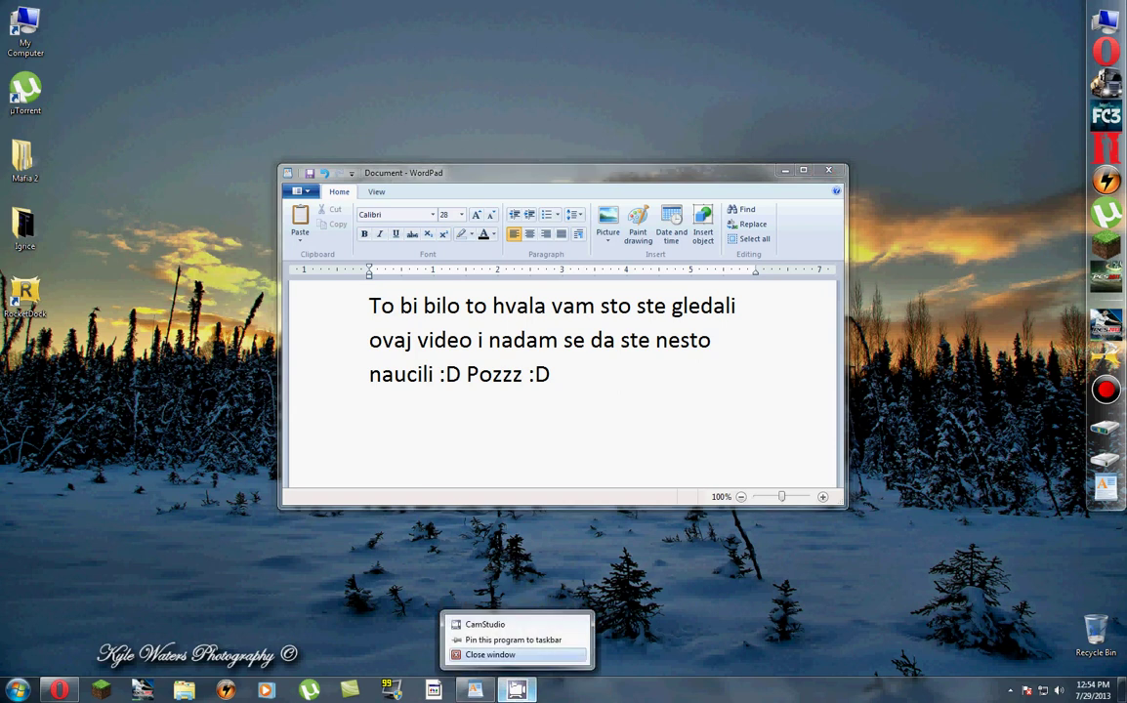